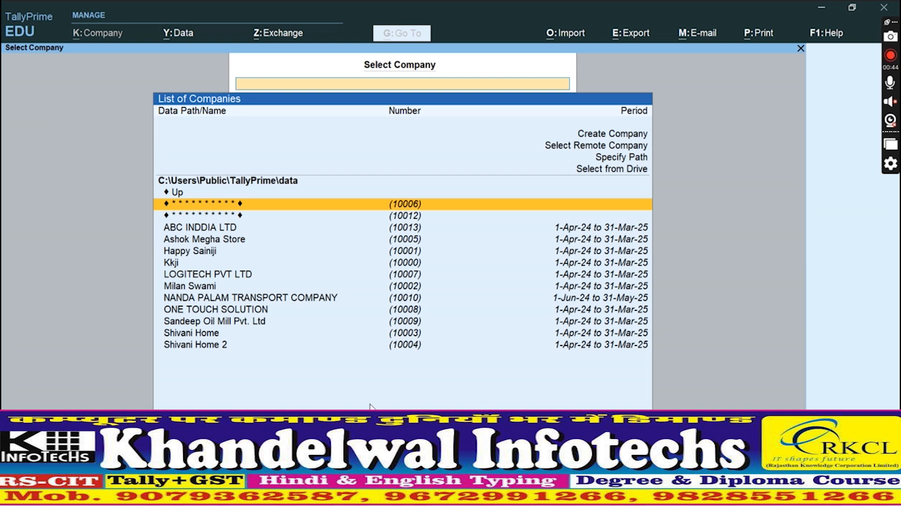
# Step: Start creating a new company named Multi Currency, using the same mailing name and a blank address
pyautogui.press('Up')
pyautogui.press('Up')
pyautogui.press('Up')
pyautogui.press('Up')
pyautogui.press('Up')
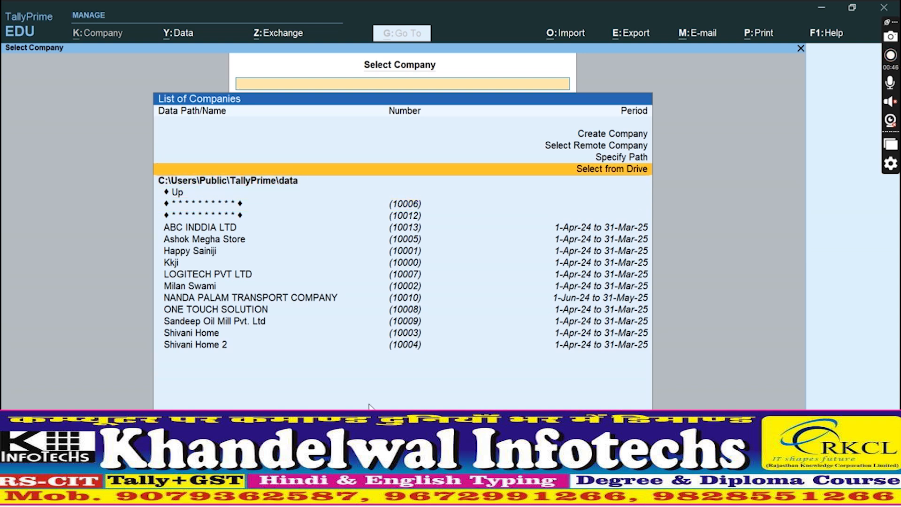
pyautogui.press('Return')
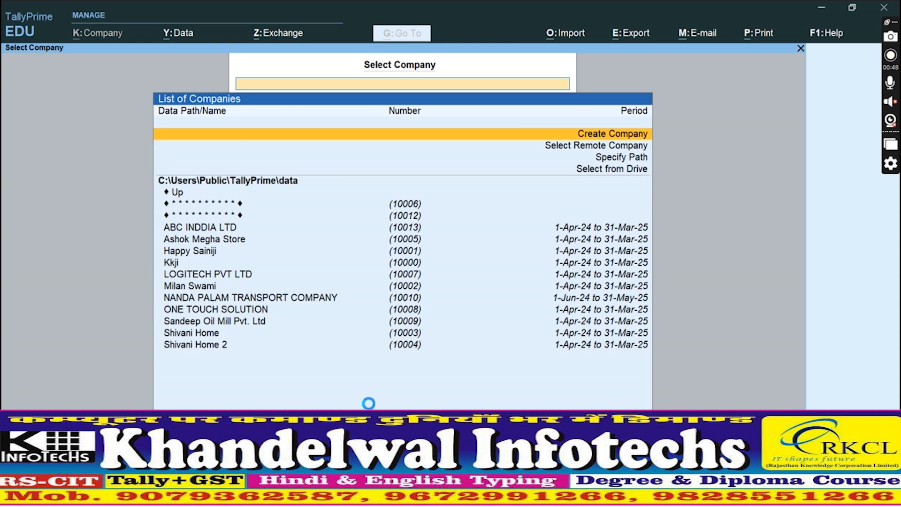
pyautogui.write('Multi Currency')
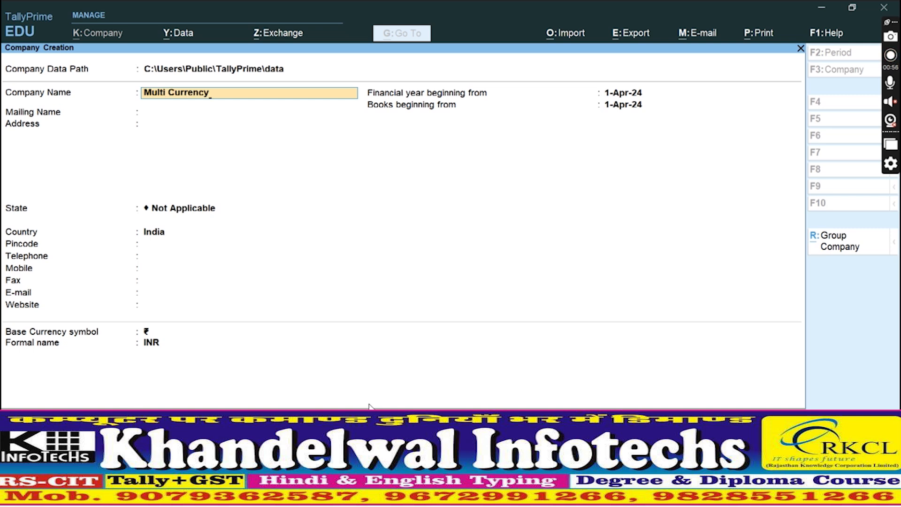
pyautogui.press('Return')
pyautogui.press('Return')
pyautogui.press('Return')
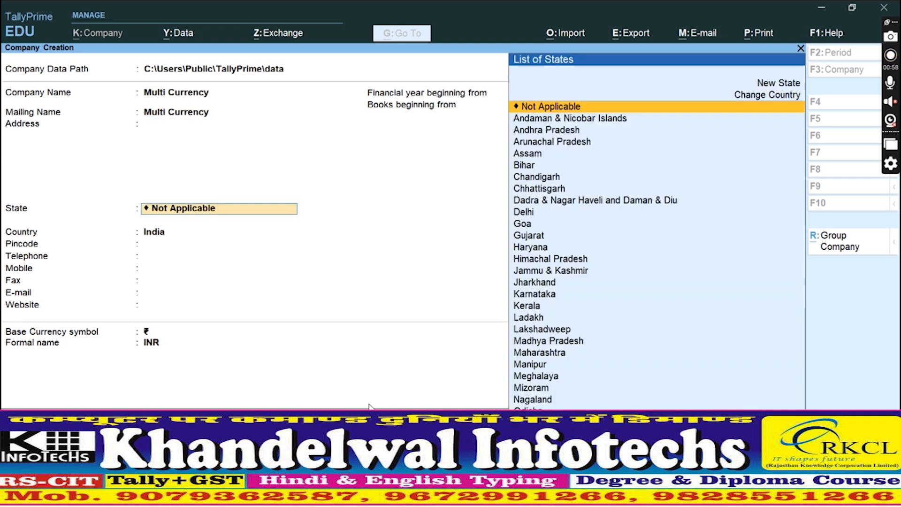
# Step: Set the company's state to Rajasthan and leave the pincode and all contact fields blank
pyautogui.write('Raj')
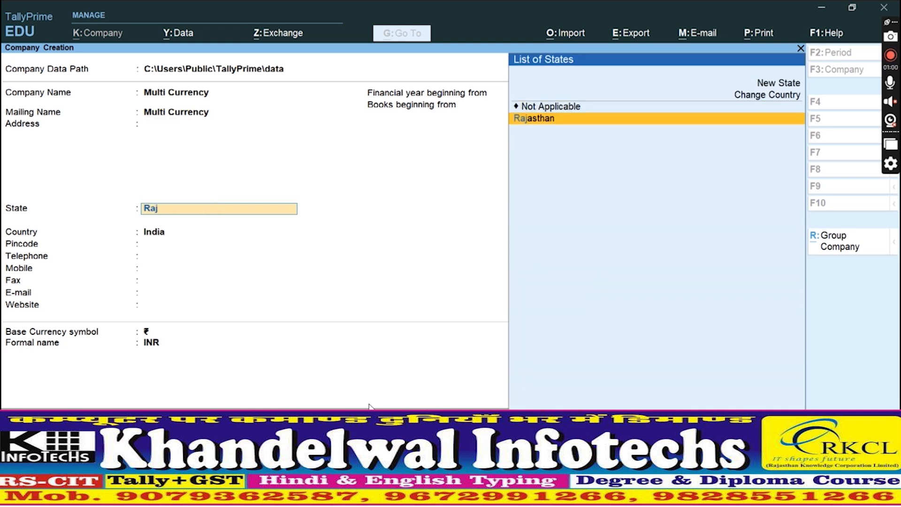
pyautogui.press('Return')
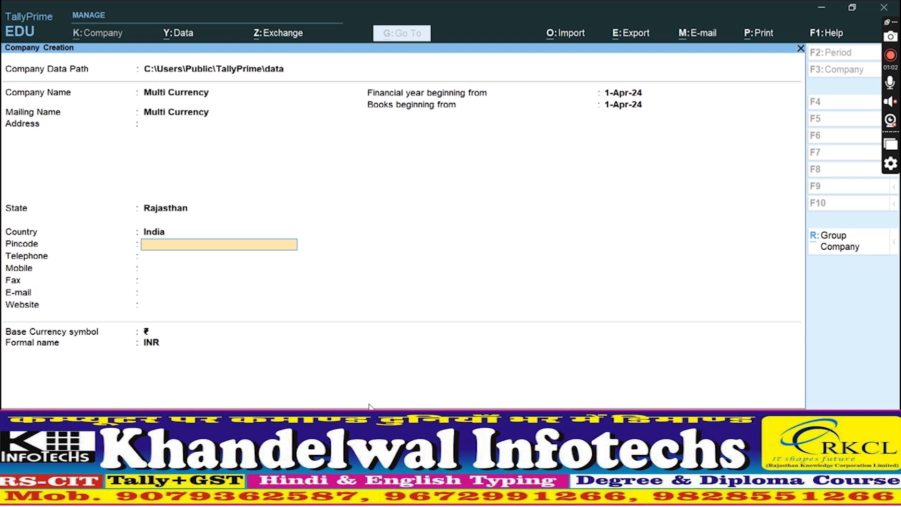
pyautogui.press('Return')
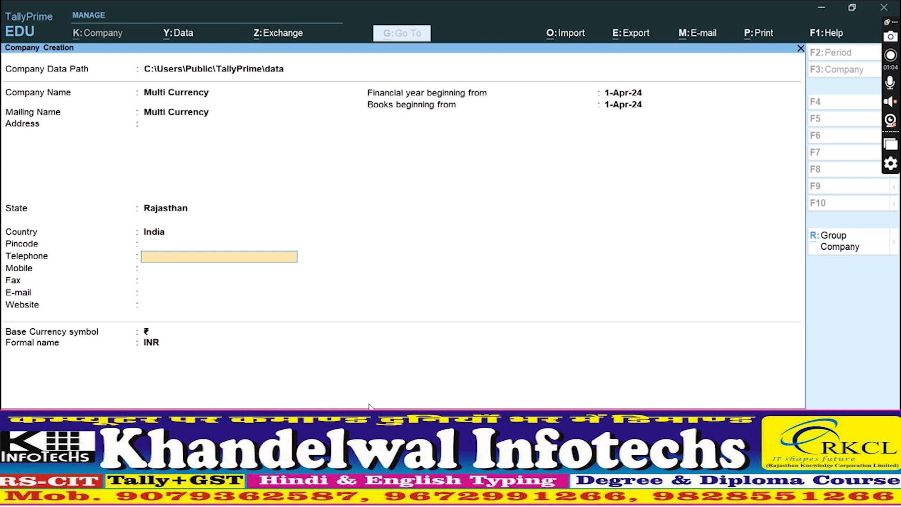
pyautogui.press('Return')
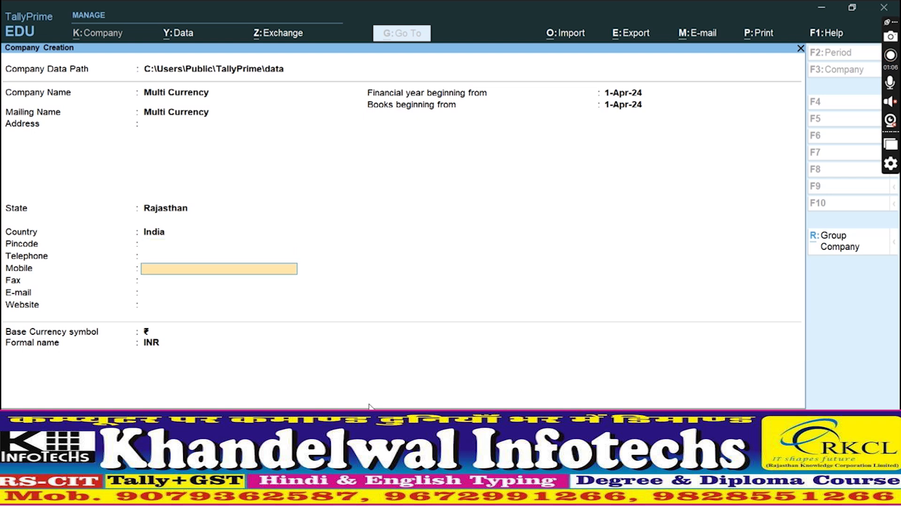
pyautogui.press('Return')
pyautogui.press('Return')
pyautogui.press('Return')
pyautogui.press('Return')
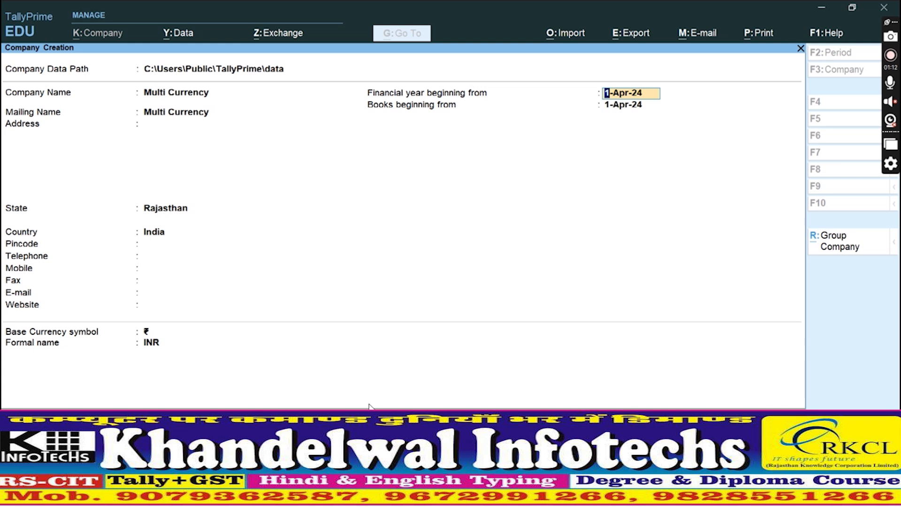
# Step: Keep 1-Apr-24 as the financial year and books start, keep ₹ (INR) as base currency, and create the company
pyautogui.press('Return')
pyautogui.press('Return')
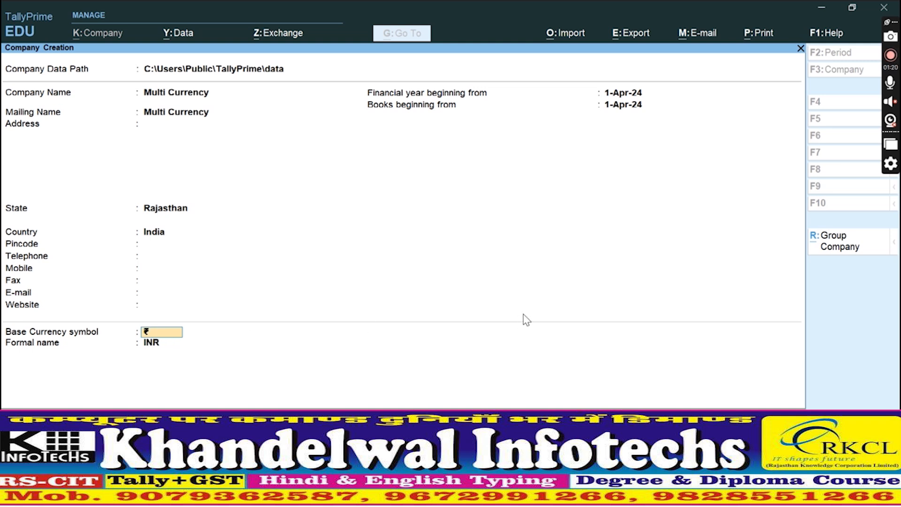
pyautogui.press('Return')
pyautogui.press('Return')
pyautogui.press('Return')
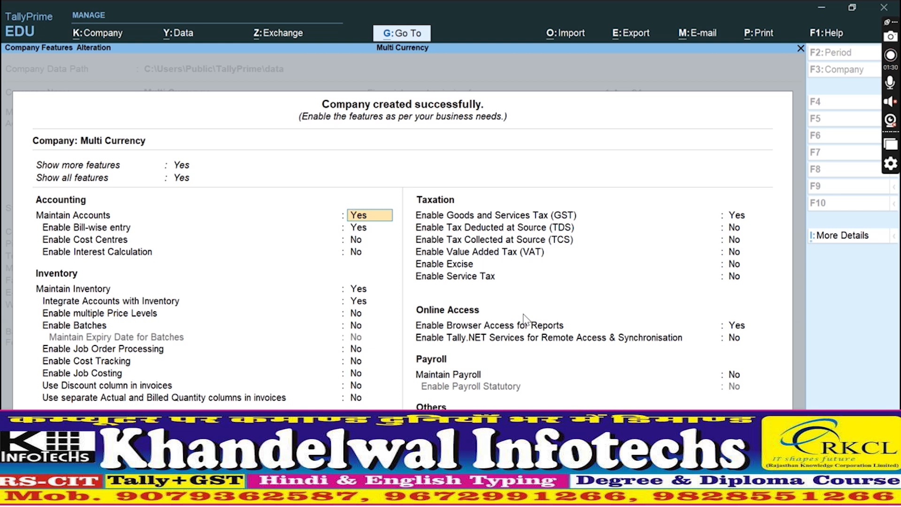
# Step: Review the company features for accounting, inventory and taxation and save them with their default settings
pyautogui.press('Down')
pyautogui.press('Down')
pyautogui.press('Down')
pyautogui.press('Down')
pyautogui.press('Down')
pyautogui.press('Down')
pyautogui.press('Down')
pyautogui.press('Down')
pyautogui.press('Down')
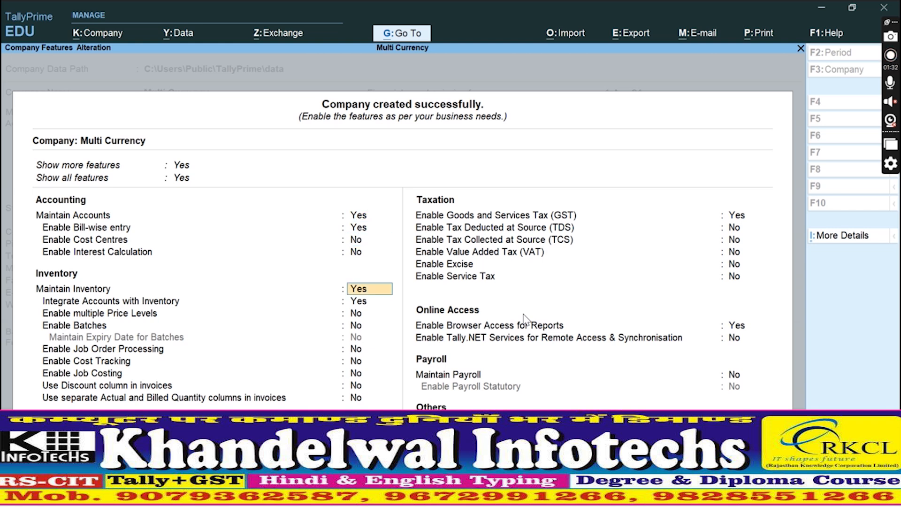
pyautogui.press('Down')
pyautogui.press('Down')
pyautogui.press('Down')
pyautogui.press('Down')
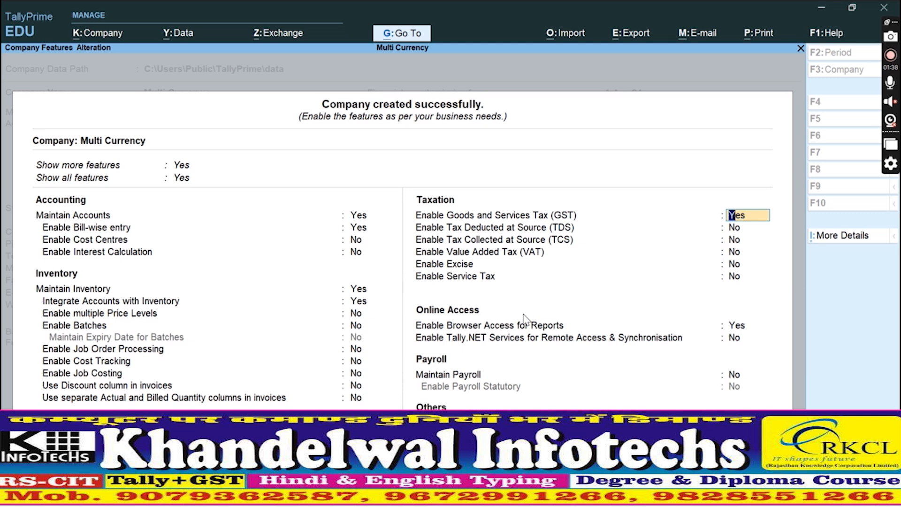
pyautogui.press('ctrl')
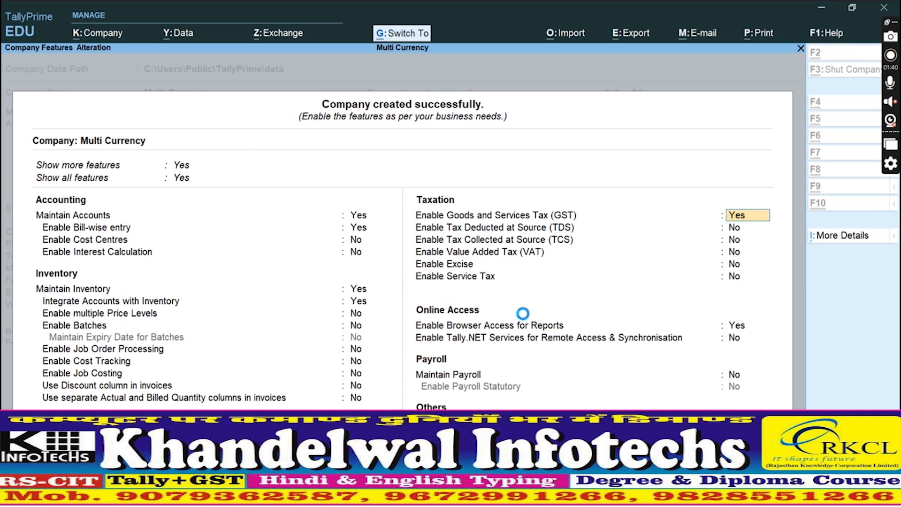
pyautogui.hotkey('ctrl', 'a')
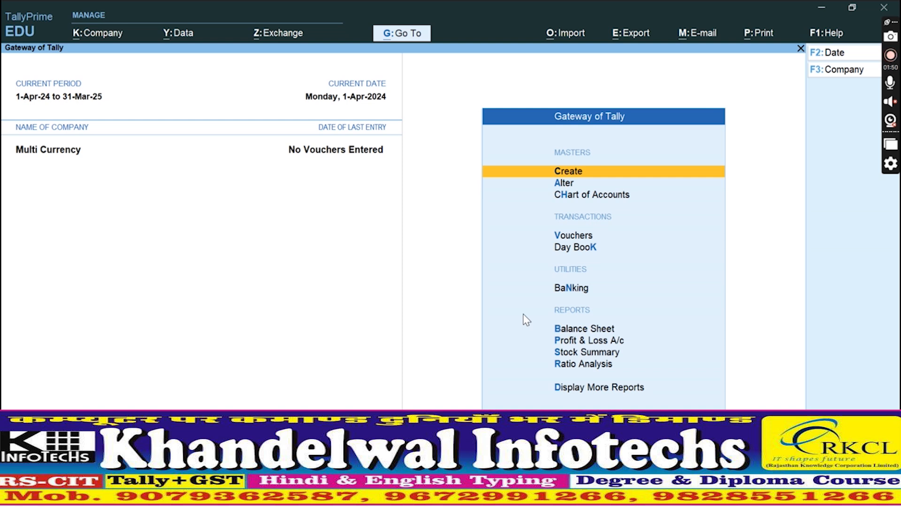
# Step: Examine which currencies exist in the list for alteration, and return to the Gateway of Tally
pyautogui.press('Down')
pyautogui.press('Return')
pyautogui.press('Down')
pyautogui.press('Down')
pyautogui.press('Down')
pyautogui.press('Up')
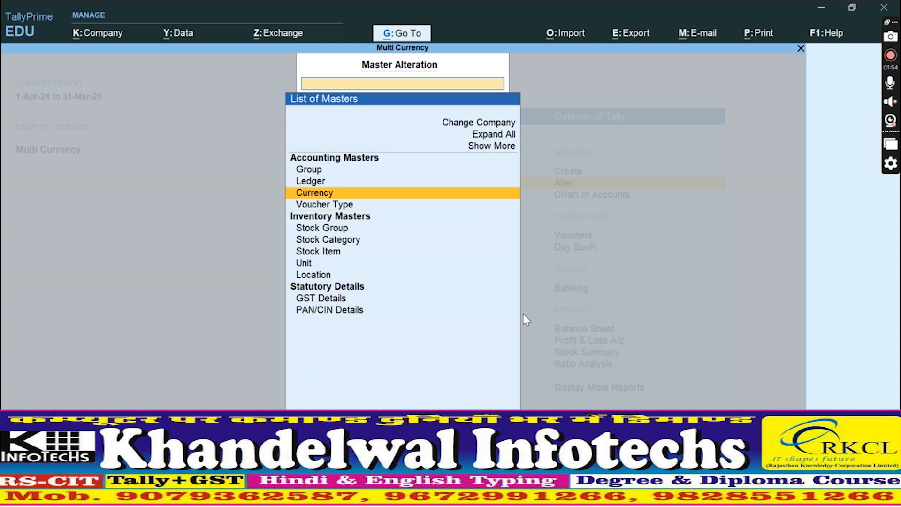
pyautogui.press('Return')
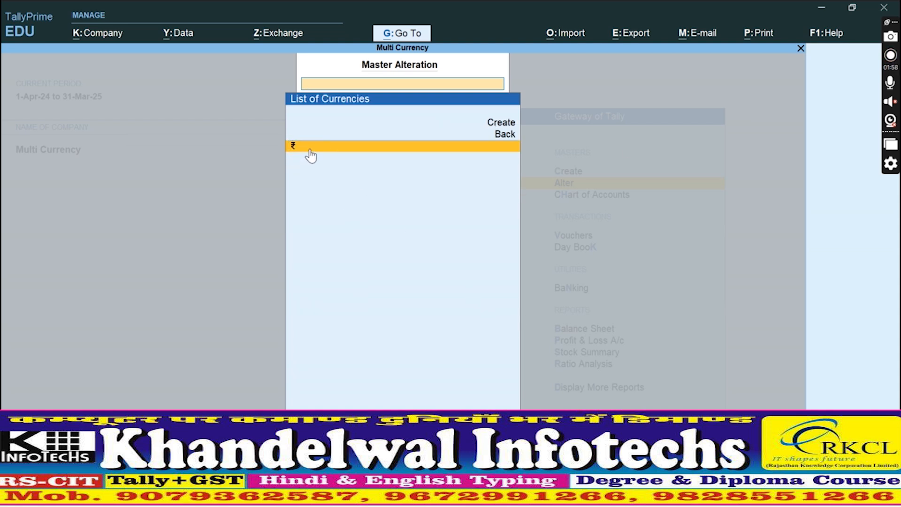
pyautogui.press('Escape')
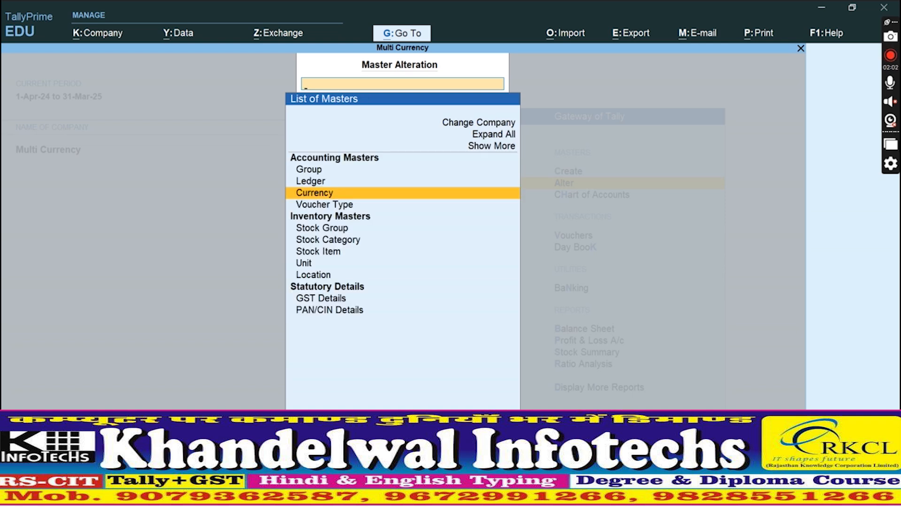
pyautogui.press('Escape')
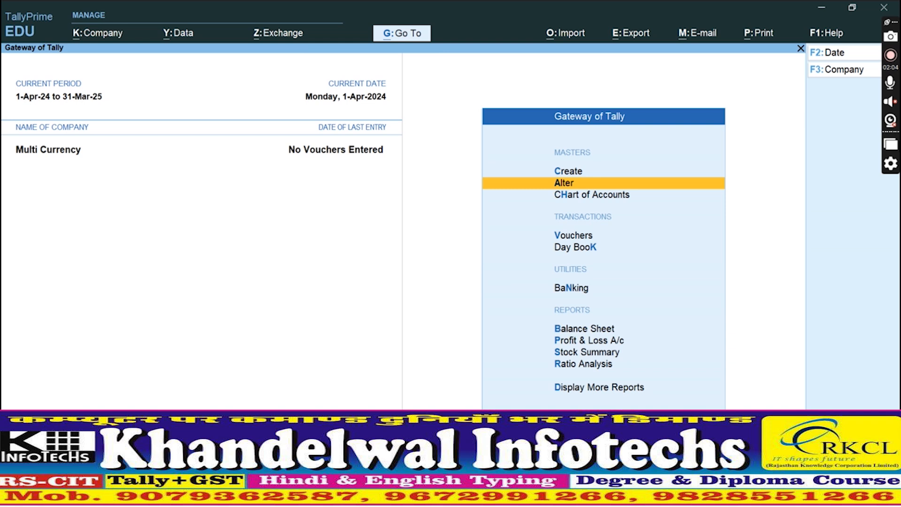
# Step: Start creating a new currency master with the symbol $ and the formal name Doller
pyautogui.press('Up')
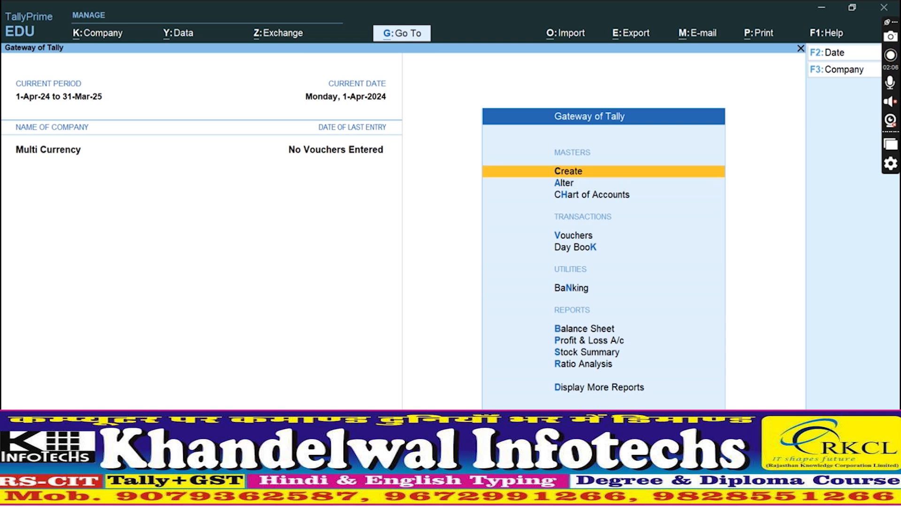
pyautogui.press('Return')
pyautogui.press('Down')
pyautogui.press('Down')
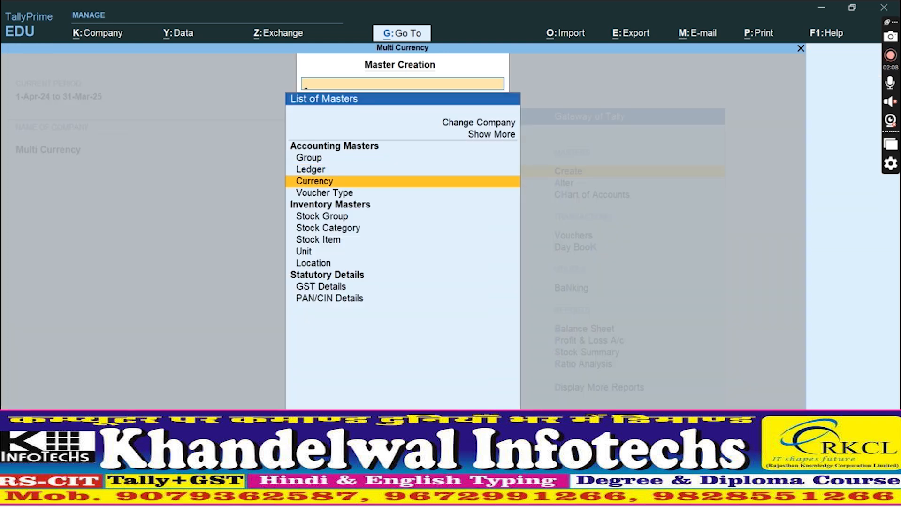
pyautogui.press('Return')
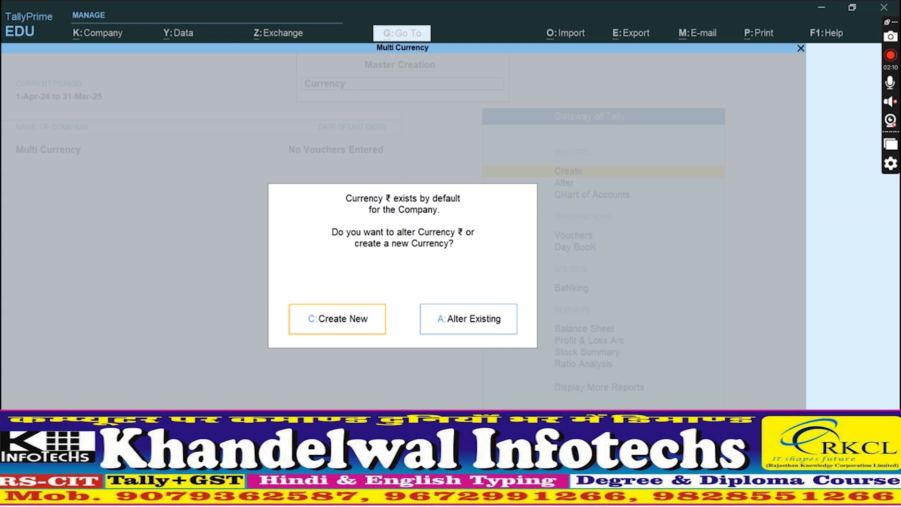
pyautogui.press('Return')
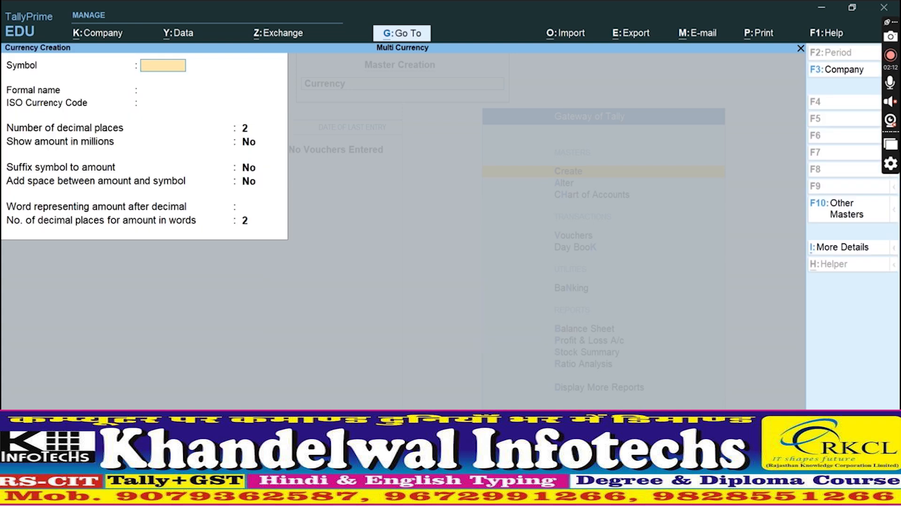
pyautogui.write('$')
pyautogui.press('Return')
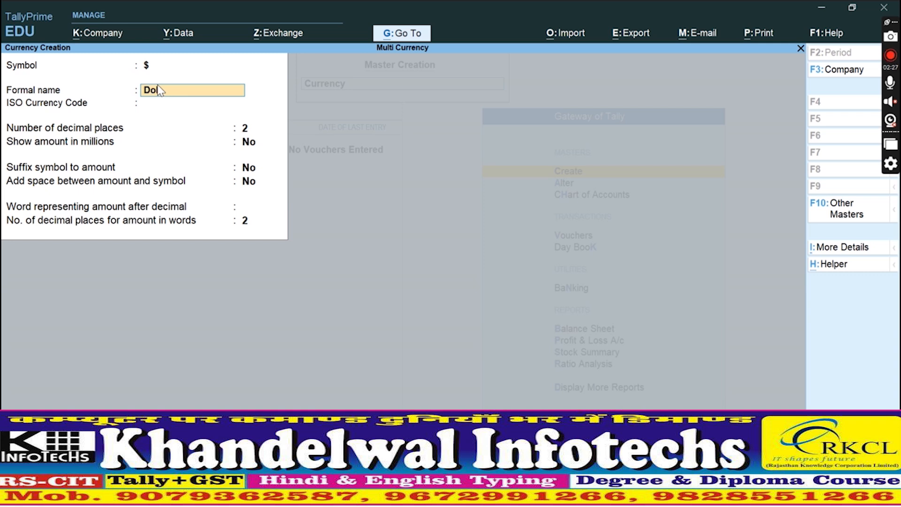
pyautogui.write('lar')
pyautogui.press('Return')
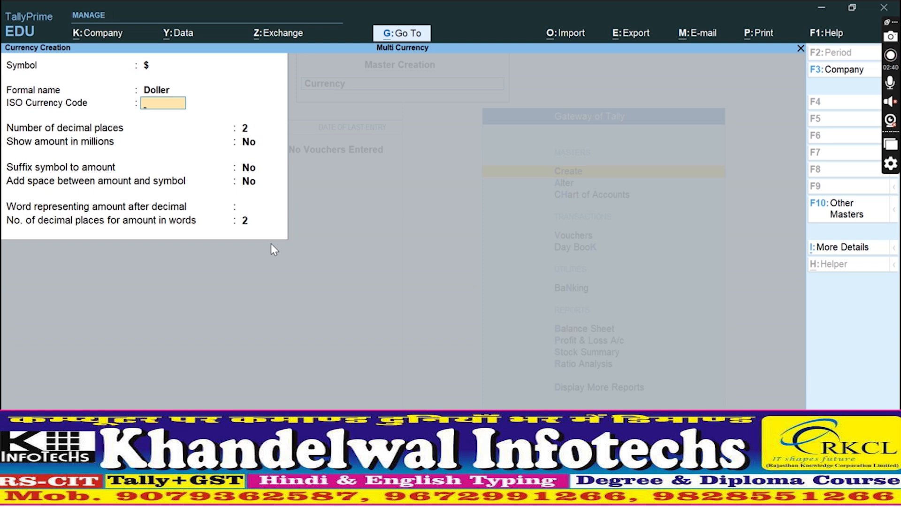
# Step: Set the currency's ISO code to 194, keeping 2 decimal places and No for millions, suffix symbol and spacing
pyautogui.write('9')
pyautogui.press('BackSpace')
pyautogui.write('194')
pyautogui.press('Return')
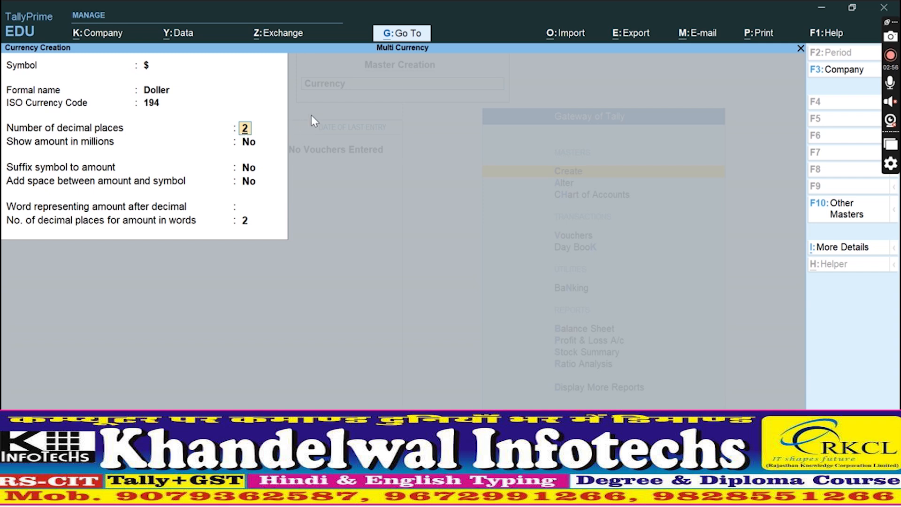
pyautogui.press('Return')
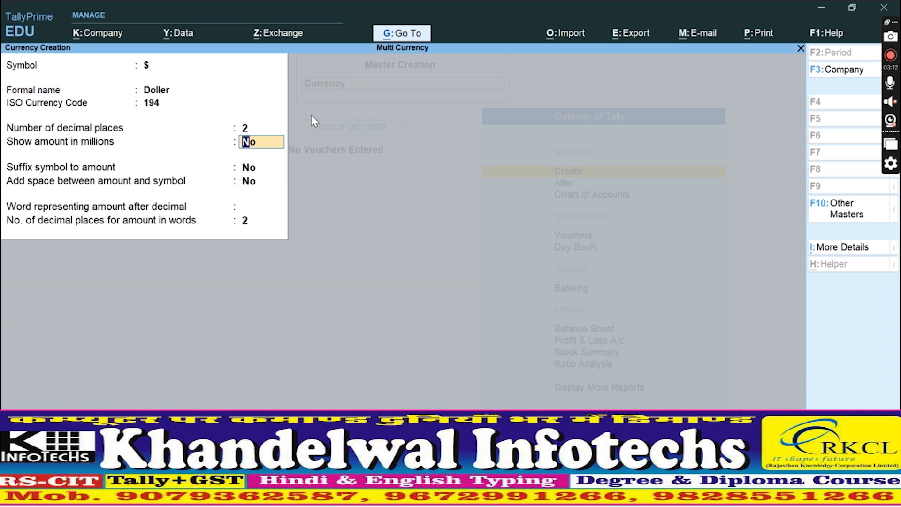
pyautogui.press('Return')
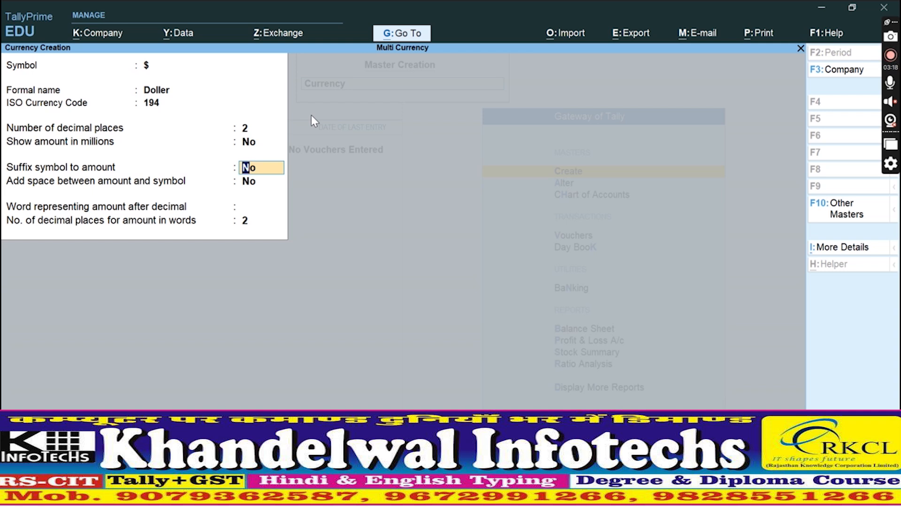
pyautogui.press('Return')
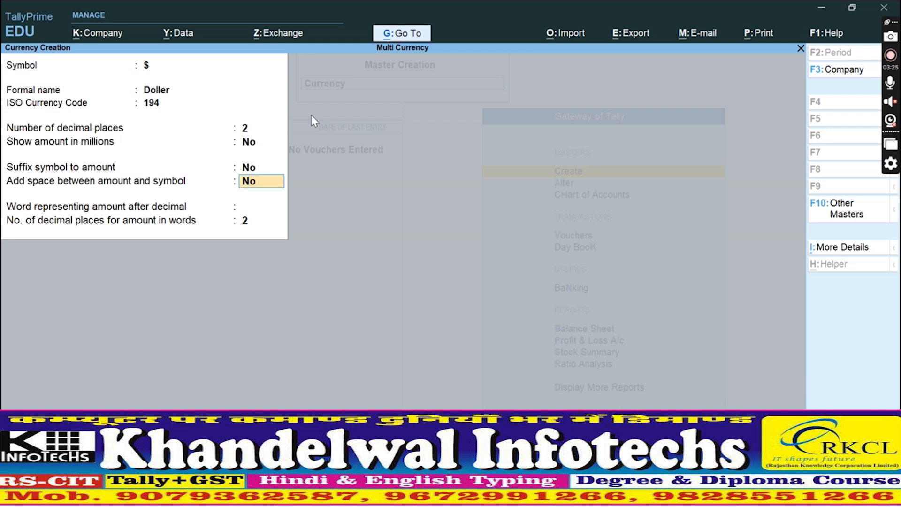
pyautogui.press('Return')
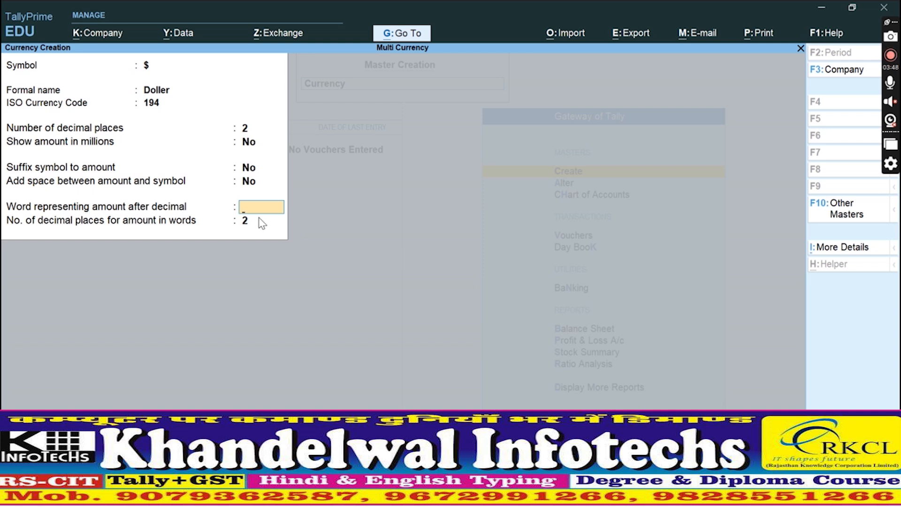
# Step: Set the word for amounts after the decimal to cent with 2 decimal places in words, and save the currency
pyautogui.write('cent')
pyautogui.press('Return')
pyautogui.press('Return')
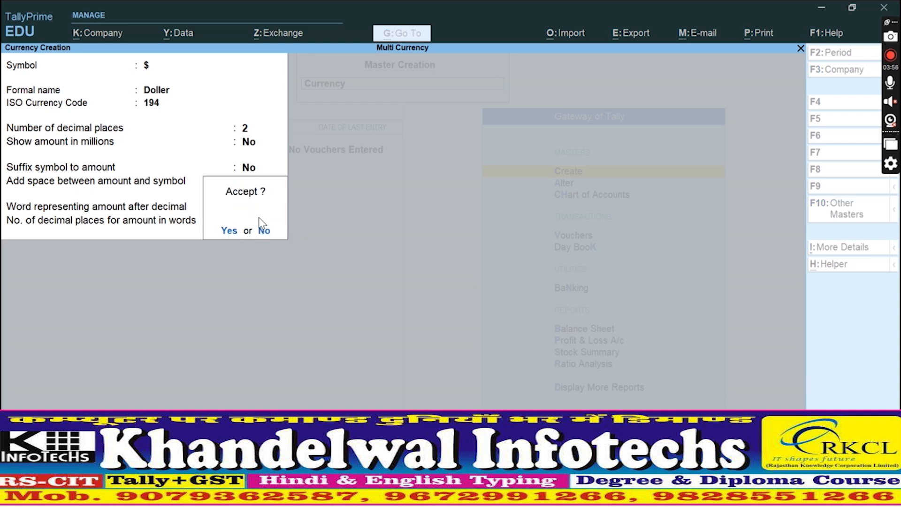
pyautogui.press('Return')
pyautogui.press('Escape')
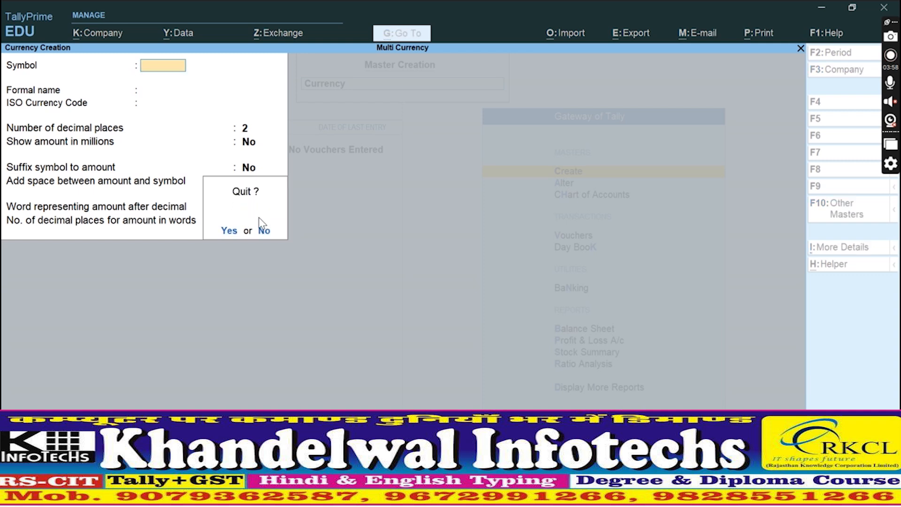
pyautogui.press('Return')
pyautogui.press('Escape')
# Step: Reopen the list of currencies for alteration to check the newly created $ currency
pyautogui.press('Down')
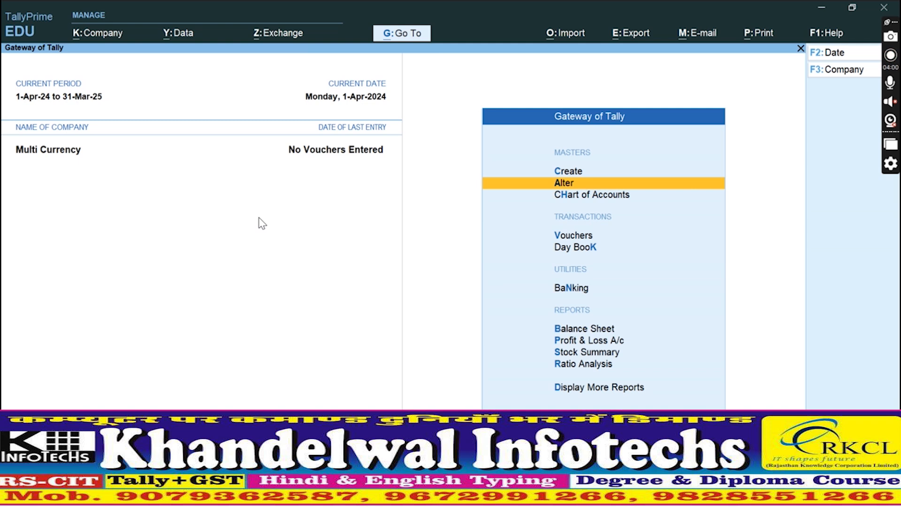
pyautogui.press('Return')
pyautogui.press('Down')
pyautogui.press('Down')
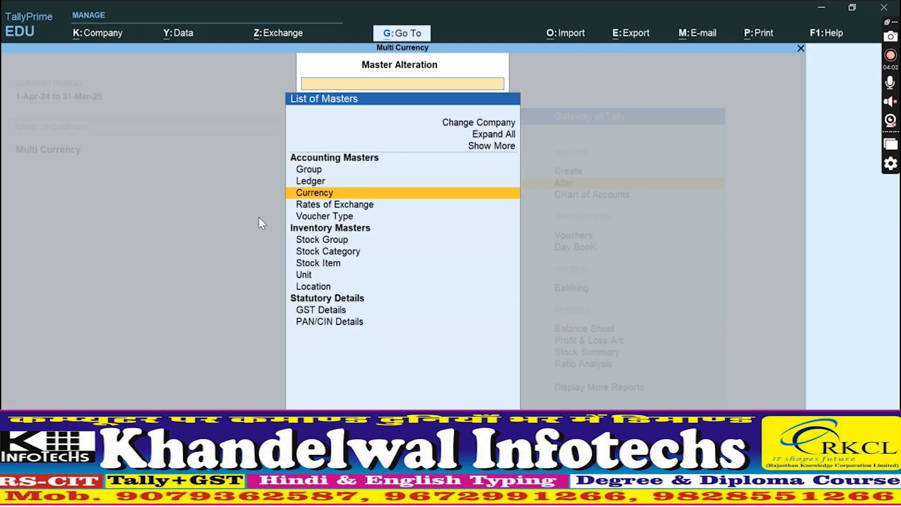
pyautogui.press('Return')
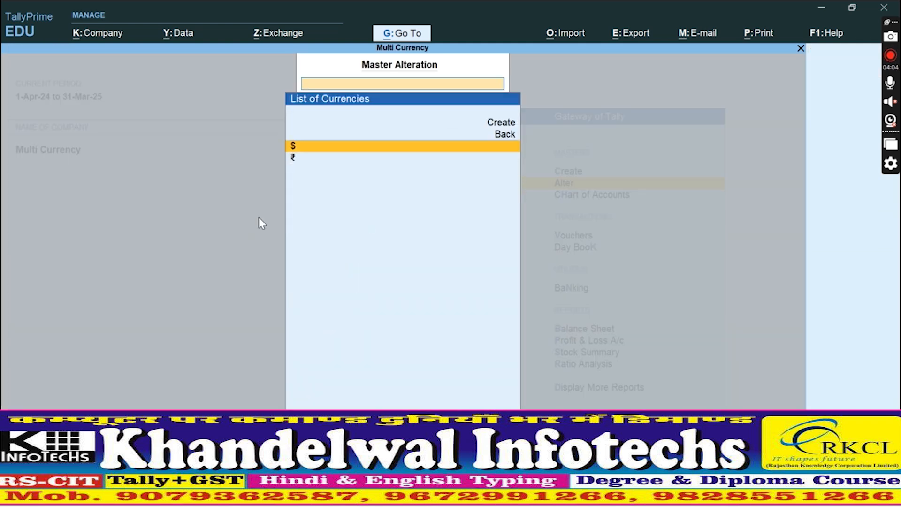
# Step: Check the $ and ₹ entries in the list of currencies and return to the Gateway of Tally
pyautogui.press('Down')
pyautogui.press('Up')
pyautogui.press('Down')
pyautogui.press('Up')
pyautogui.press('Escape')
pyautogui.press('Escape')
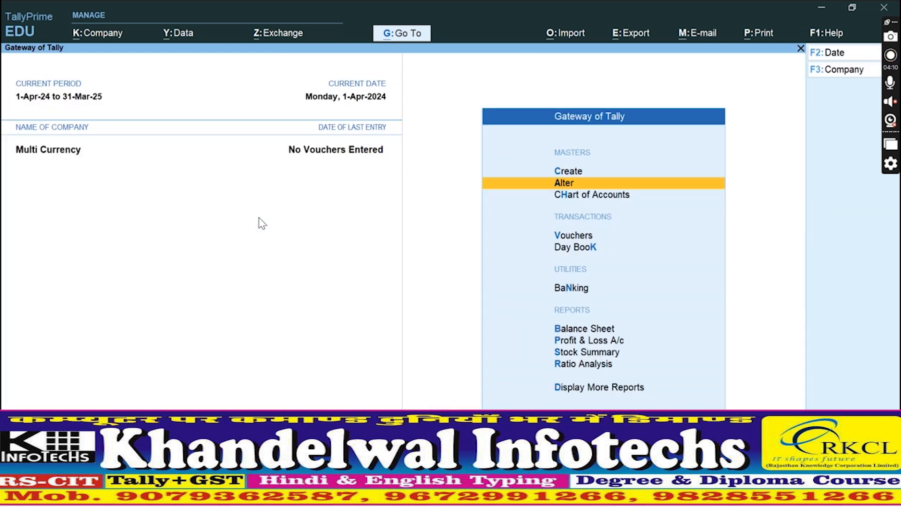
# Step: Open accounting voucher entry and change the voucher type to Sales
pyautogui.press('Down')
pyautogui.press('Down')
pyautogui.press('Return')
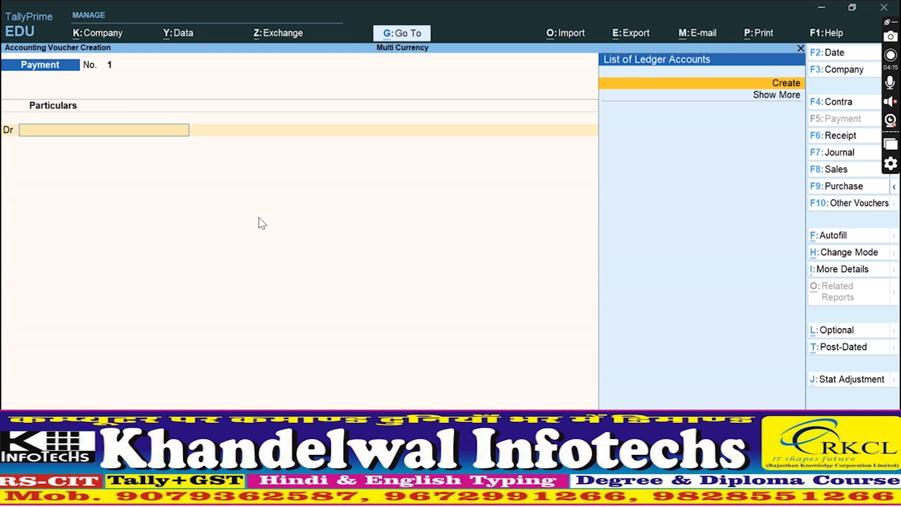
pyautogui.press('F8')
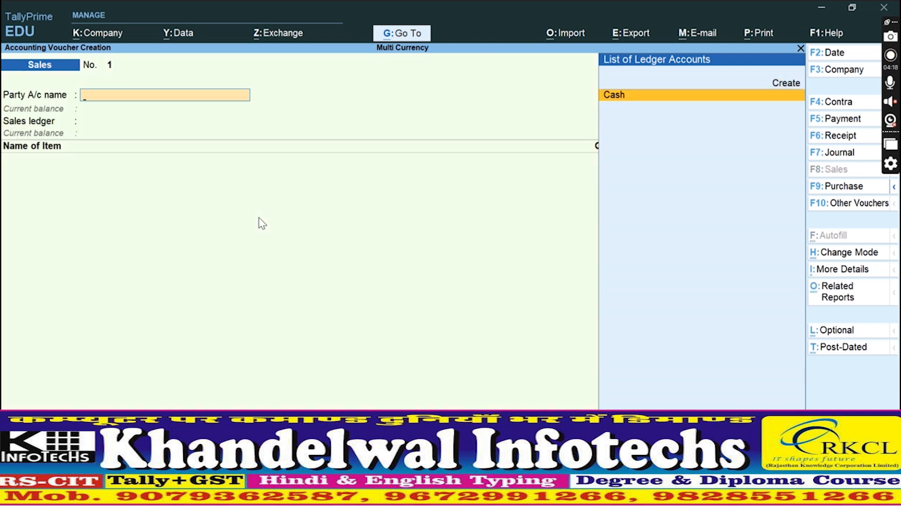
# Step: Start a new party ledger from the sales voucher with the customer's name, grouped under Sundry Debtors
pyautogui.press('Up')
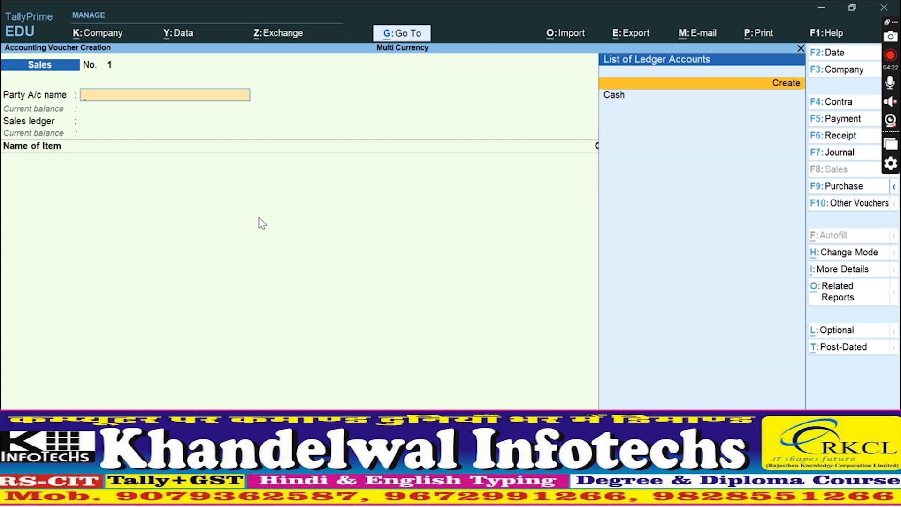
pyautogui.press('Return')
pyautogui.write('Denial')
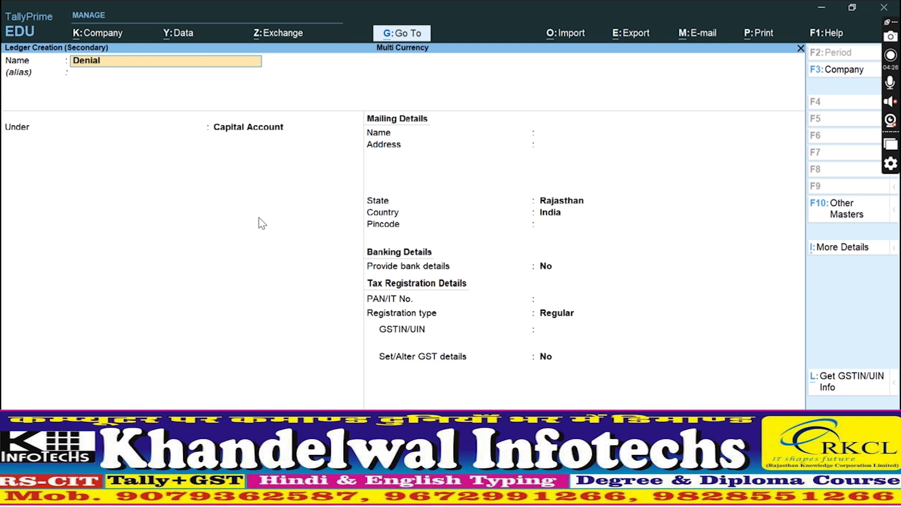
pyautogui.press('Return')
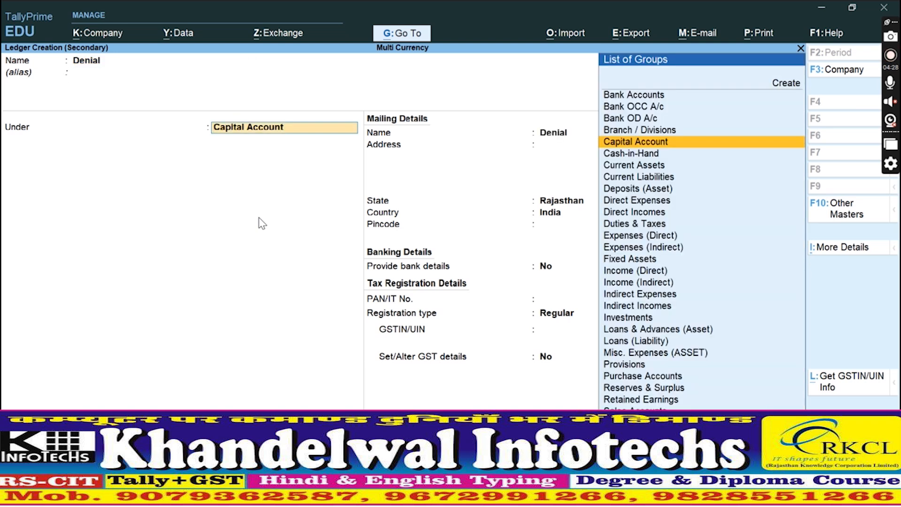
pyautogui.write('Deb')
pyautogui.press('Return')
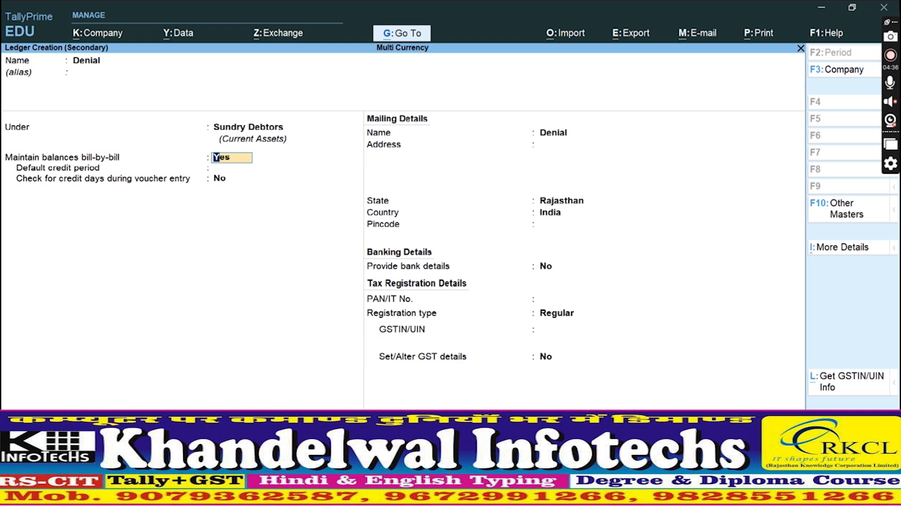
# Step: Keep bill-by-bill balances at Yes, the default credit period blank and the credit-days check at No, leaving the mailing address empty
pyautogui.press('Return')
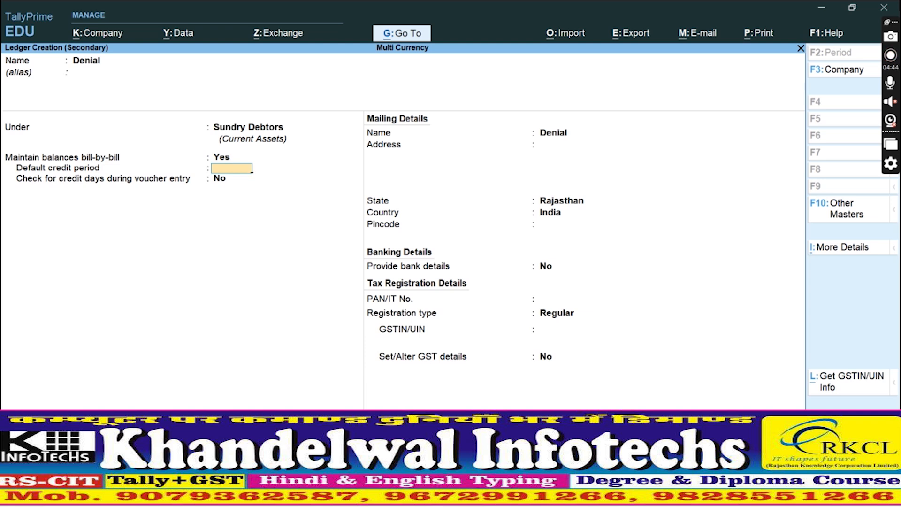
pyautogui.press('Return')
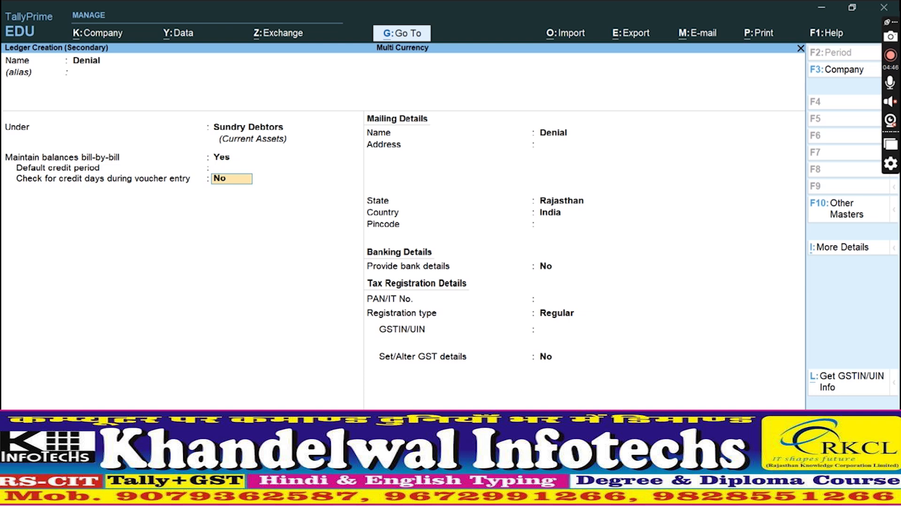
pyautogui.press('Return')
pyautogui.press('Return')
pyautogui.press('Return')
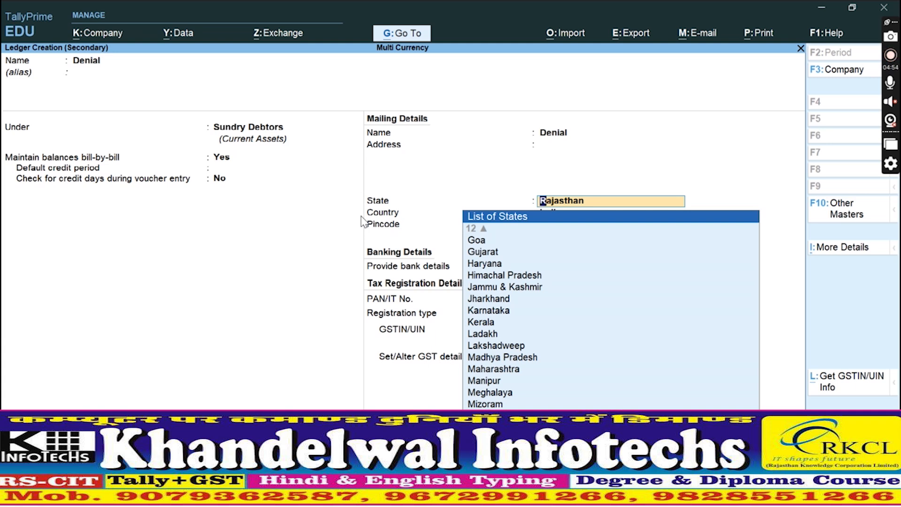
# Step: Keep Rajasthan as the party ledger's state and search the countries for Ame
pyautogui.press('Return')
pyautogui.press('BackSpace')
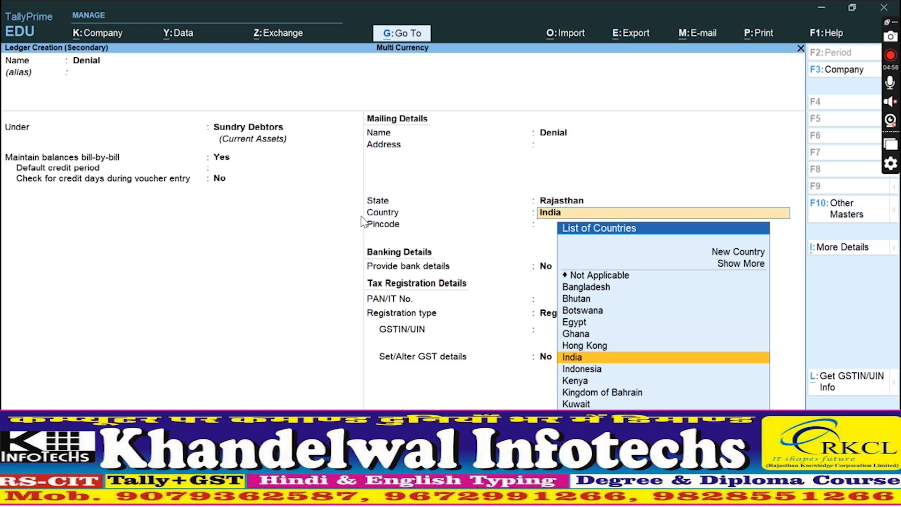
pyautogui.write('A')
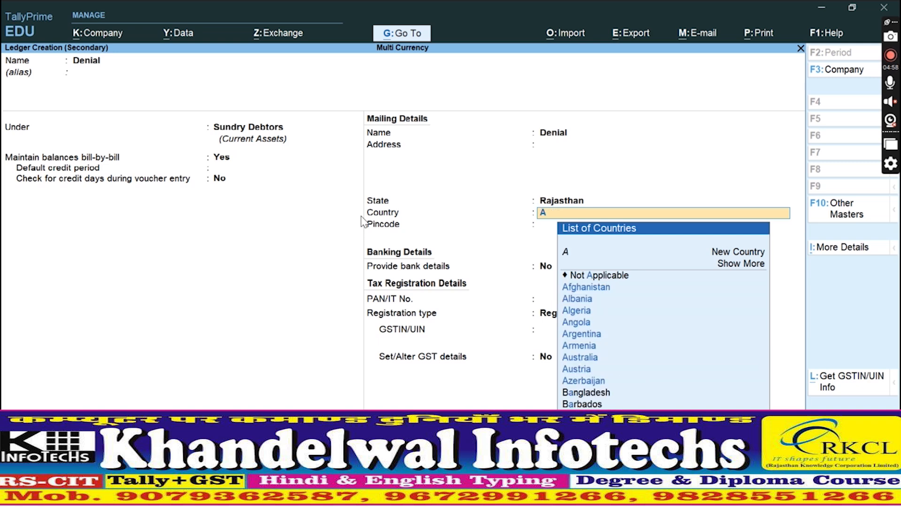
pyautogui.write('me')
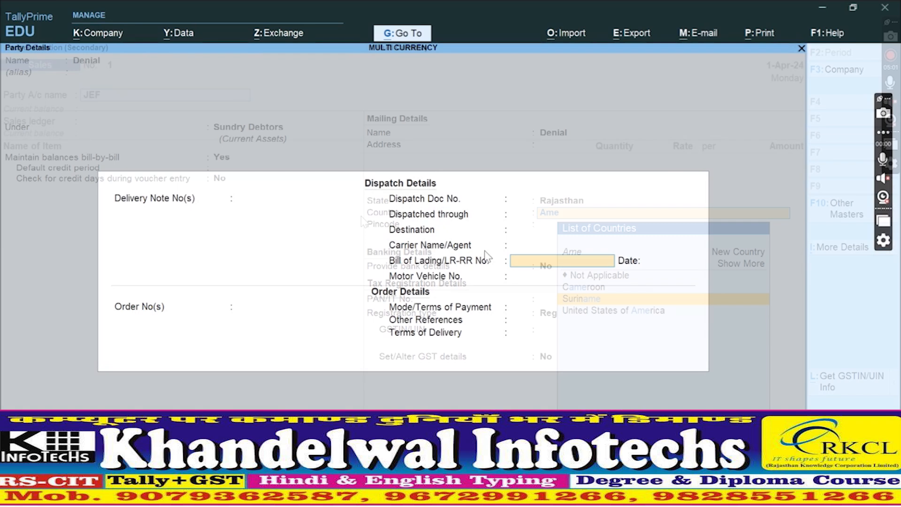
# Step: Leave the party's dispatch and order details blank and return to the sales ledger entry of the voucher
pyautogui.press('Return')
pyautogui.press('Return')
pyautogui.press('Return')
pyautogui.press('Return')
pyautogui.press('Return')
pyautogui.press('Return')
pyautogui.press('Return')
pyautogui.press('Return')
pyautogui.press('Return')
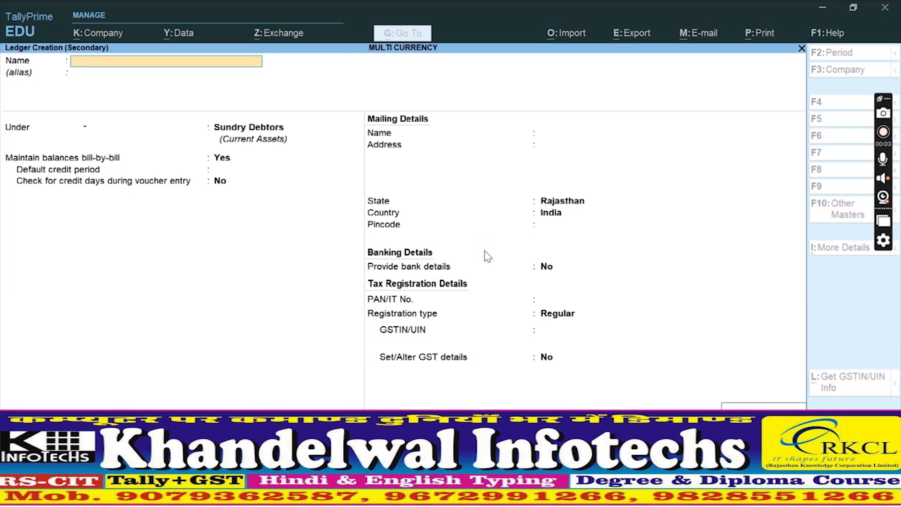
pyautogui.press('Escape')
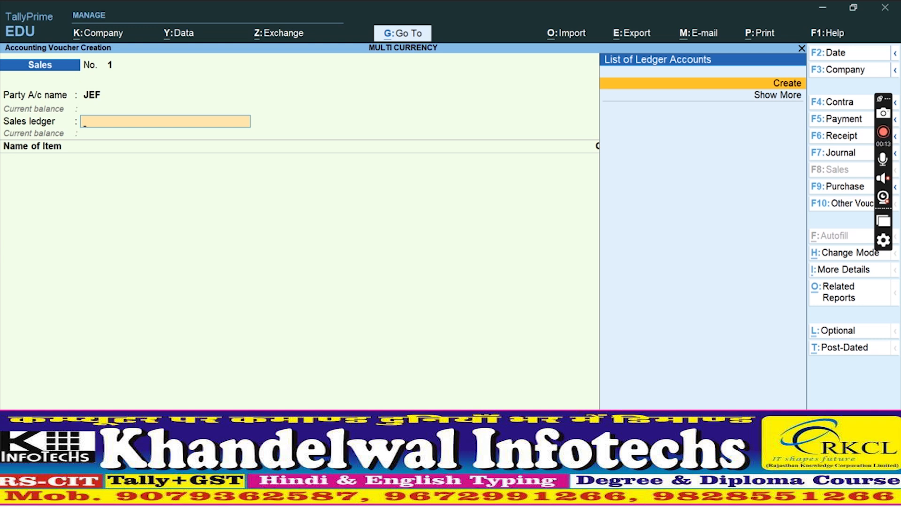
# Step: Start a new ledger named SALES from the voucher's sales ledger entry and group it under Sales Accounts
pyautogui.write('S')
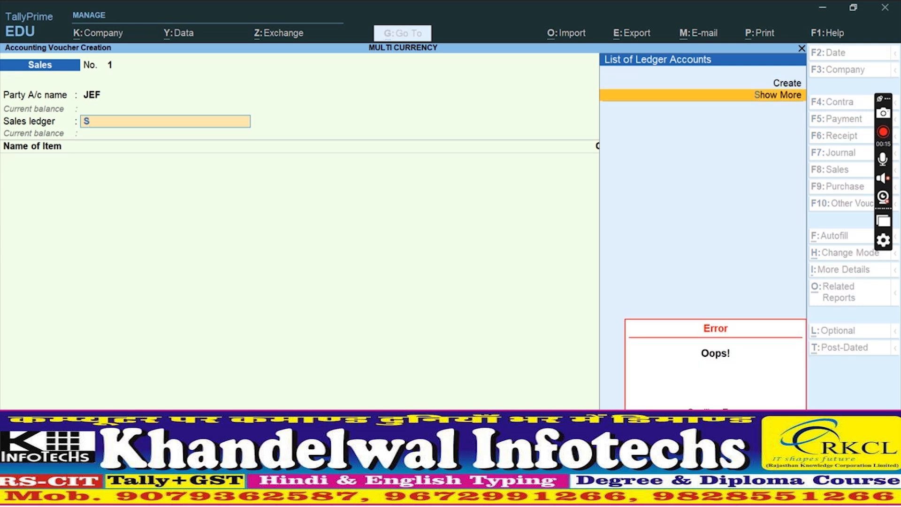
pyautogui.press('Up')
pyautogui.press('Return')
pyautogui.write('SALES')
pyautogui.press('Return')
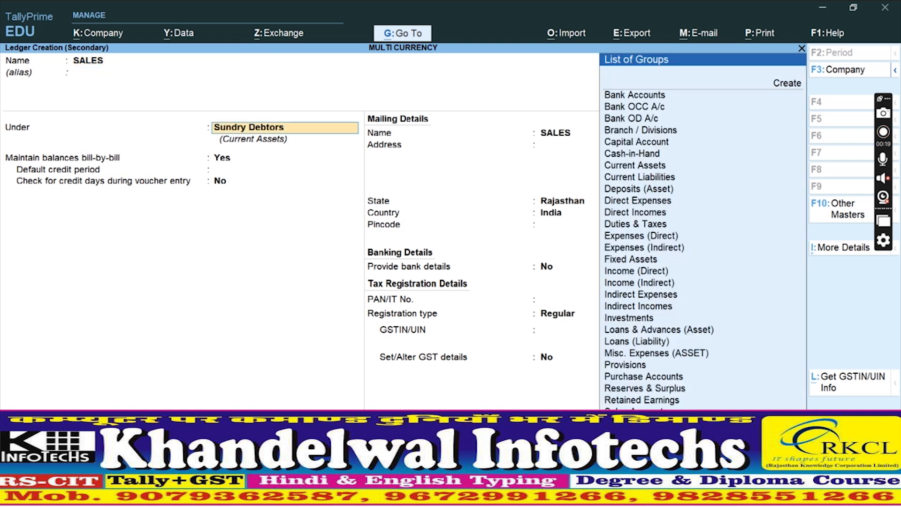
pyautogui.write('SALE')
pyautogui.press('Return')
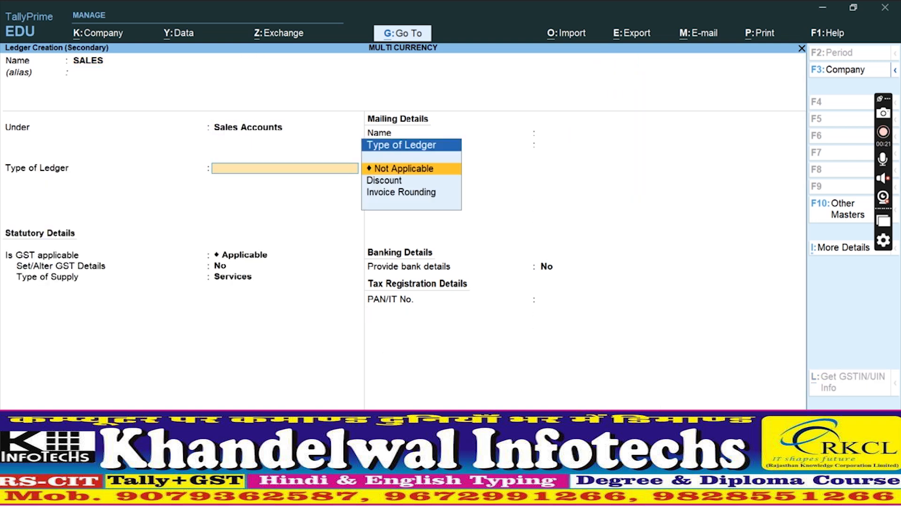
# Step: Keep the ledger type Not Applicable, GST Applicable and the supply type Services, and save the SALES ledger
pyautogui.press('Return')
pyautogui.press('Return')
pyautogui.press('Return')
pyautogui.press('Return')
pyautogui.press('Return')
pyautogui.press('Return')
pyautogui.press('Return')
pyautogui.press('Return')
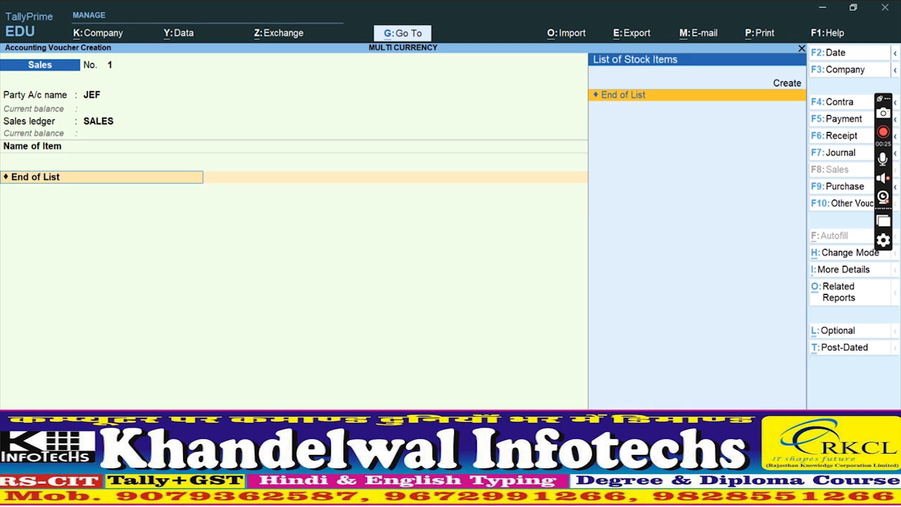
# Step: Start a new stock item named SAMSUNG LED 32" under the Primary group from the voucher's item entry
pyautogui.hotkey('alt', 'c')
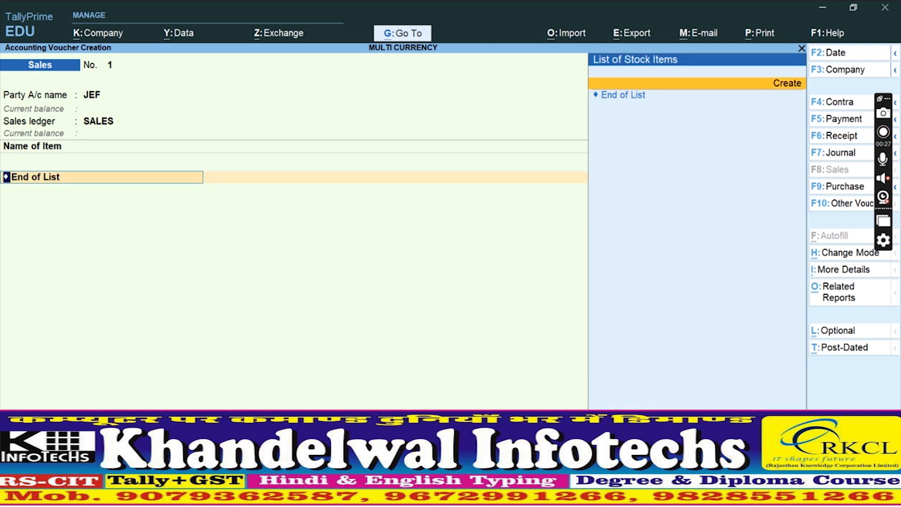
pyautogui.press('Escape')
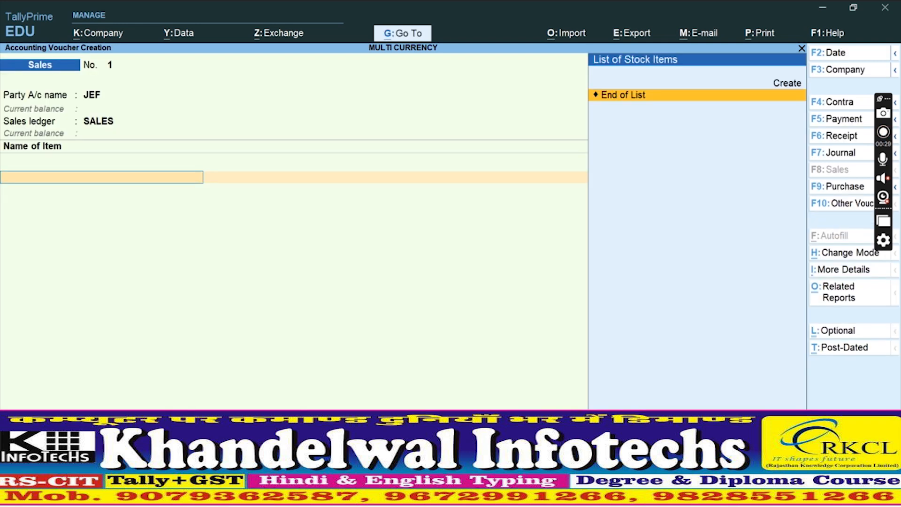
pyautogui.hotkey('alt', 'c')
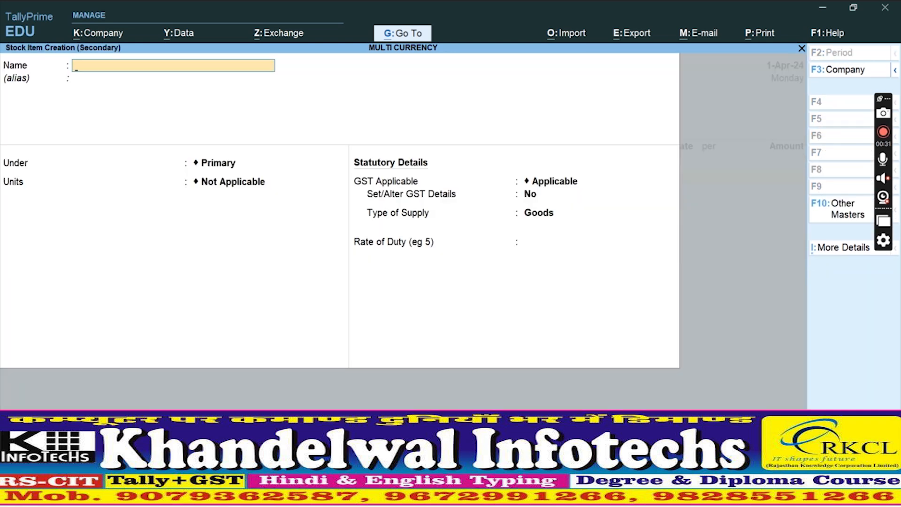
pyautogui.write('SAMSUNG LED 32')
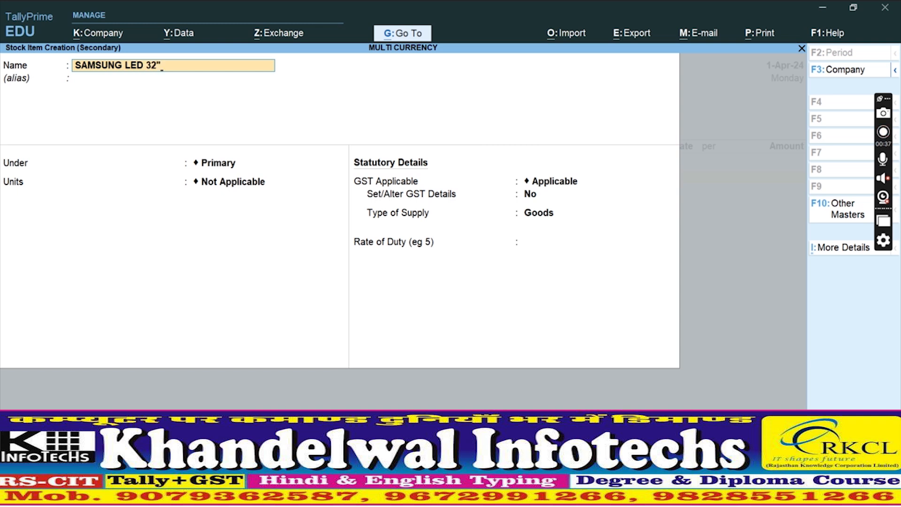
pyautogui.write('"')
pyautogui.press('Return')
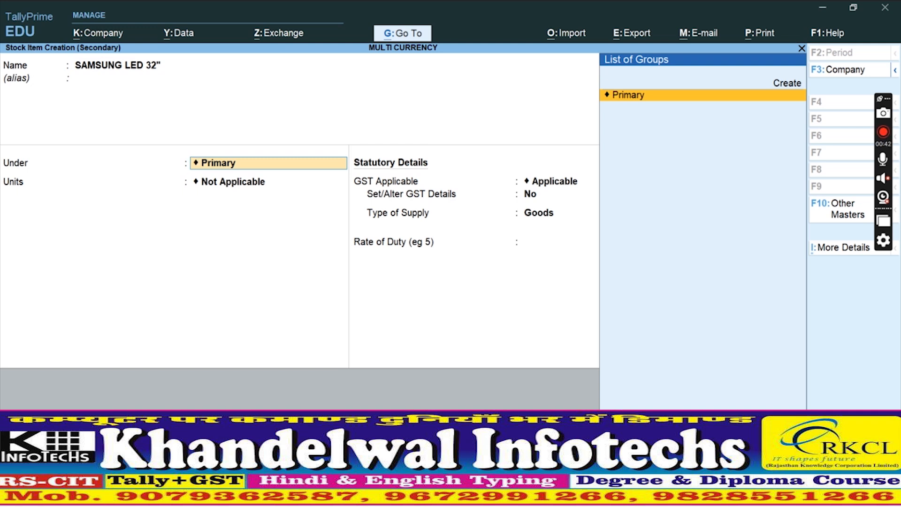
pyautogui.press('Return')
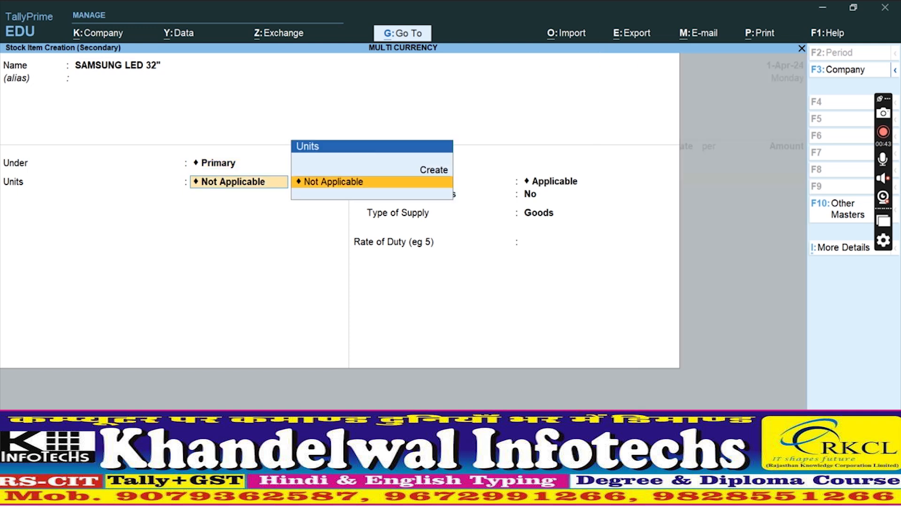
# Step: Create the item's simple unit with symbol NOS, formal name NUMBERS, quantity code NOS-NUMBERS and 0 decimal places
pyautogui.press('Up')
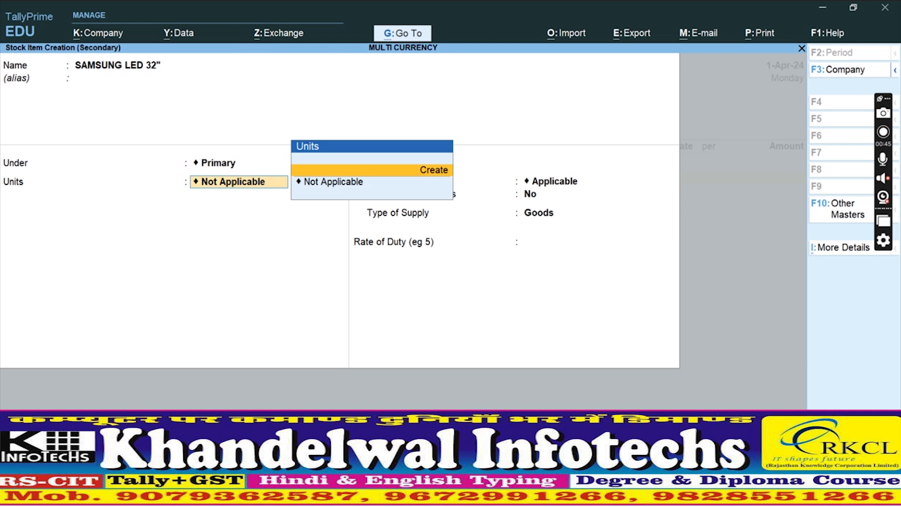
pyautogui.press('Return')
pyautogui.write('NOS')
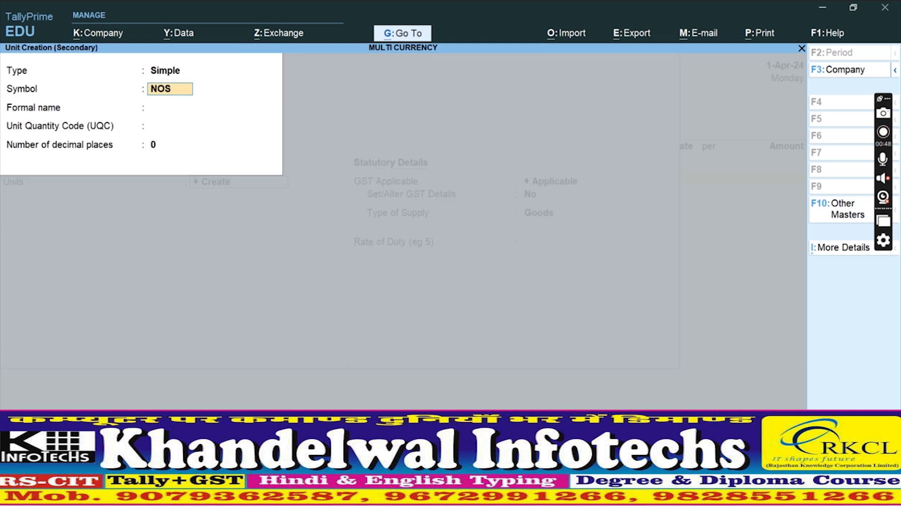
pyautogui.press('Return')
pyautogui.write('NUMBERS')
pyautogui.press('Return')
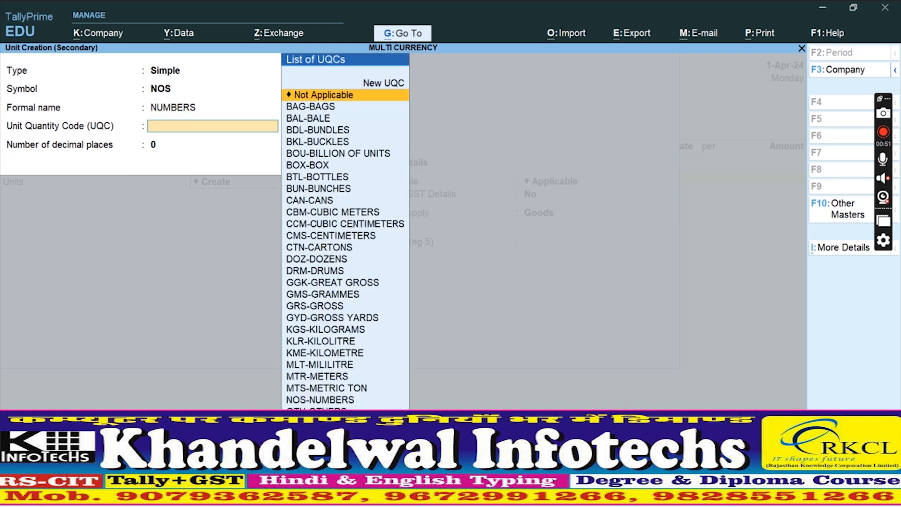
pyautogui.write('NUM')
pyautogui.press('Return')
pyautogui.press('Return')
pyautogui.press('Return')
# Step: Keep GST Applicable and the supply type Goods with no duty rate, and save the stock item
pyautogui.press('Return')
pyautogui.press('Return')
pyautogui.press('Return')
pyautogui.press('Return')
pyautogui.press('Return')
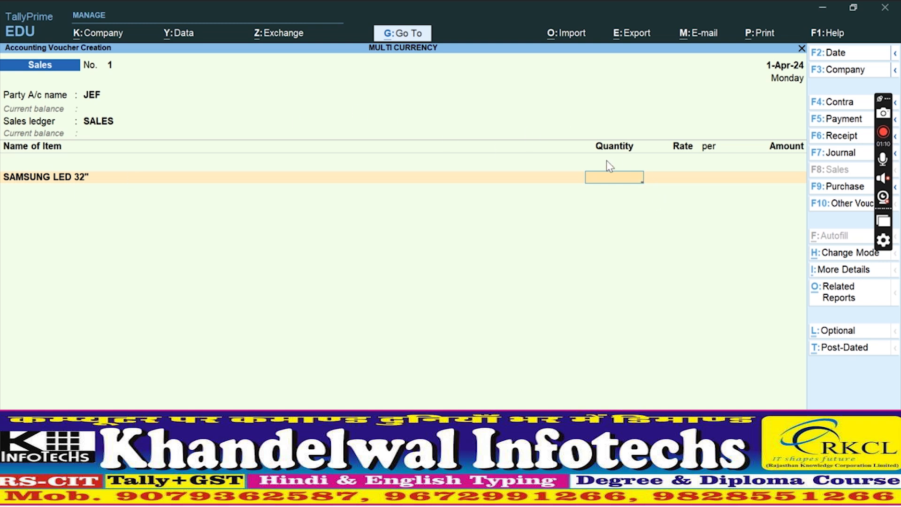
# Step: Enter a quantity of 100 NOS for the SAMSUNG LED 32" at a rate of $40
pyautogui.write('100')
pyautogui.press('Return')
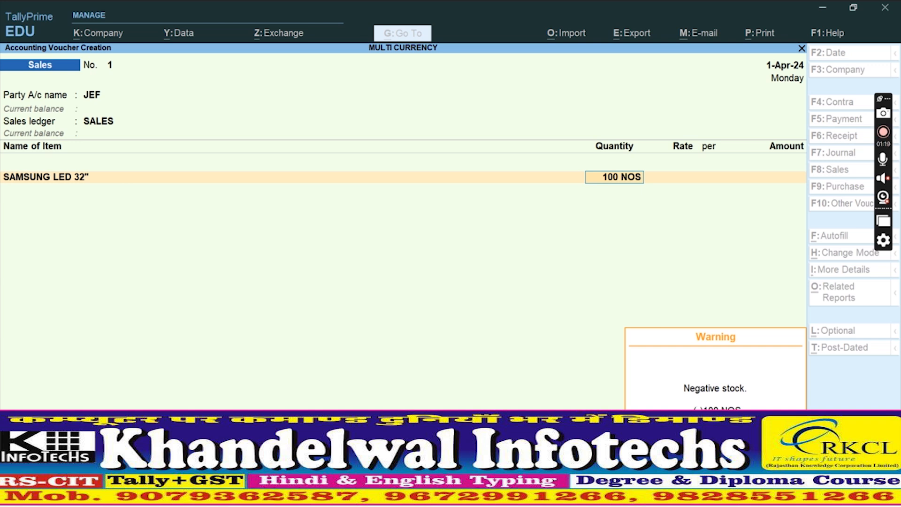
pyautogui.press('Return')
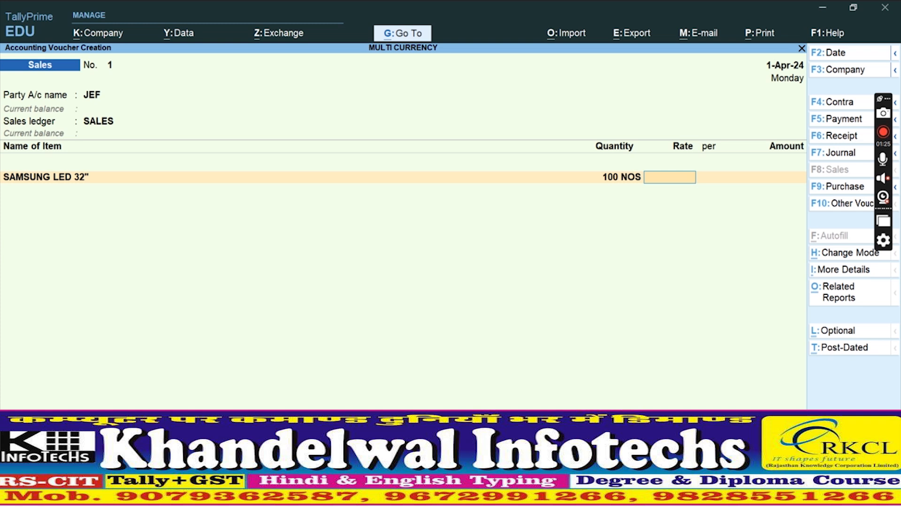
pyautogui.write('$')
pyautogui.write('40')
pyautogui.press('Return')
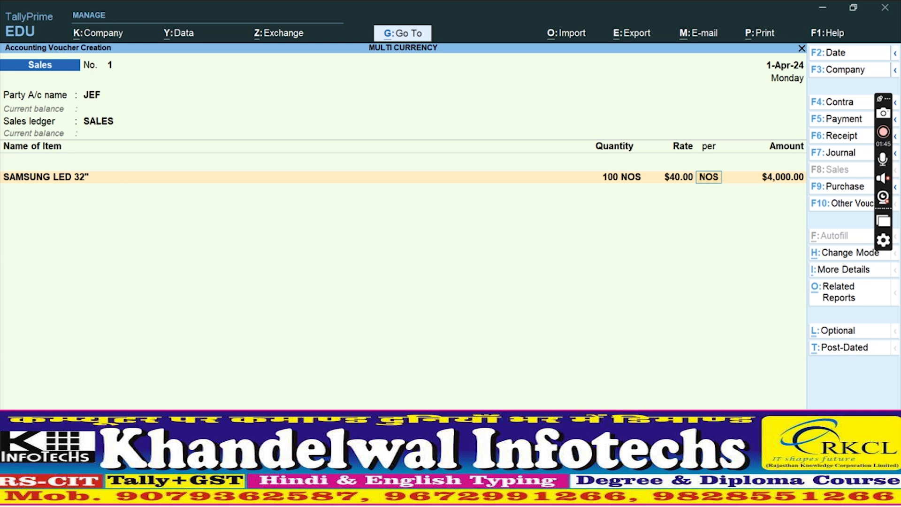
# Step: Set the rate of exchange to ₹80 per dollar, accept the item amount and end the item list
pyautogui.press('Return')
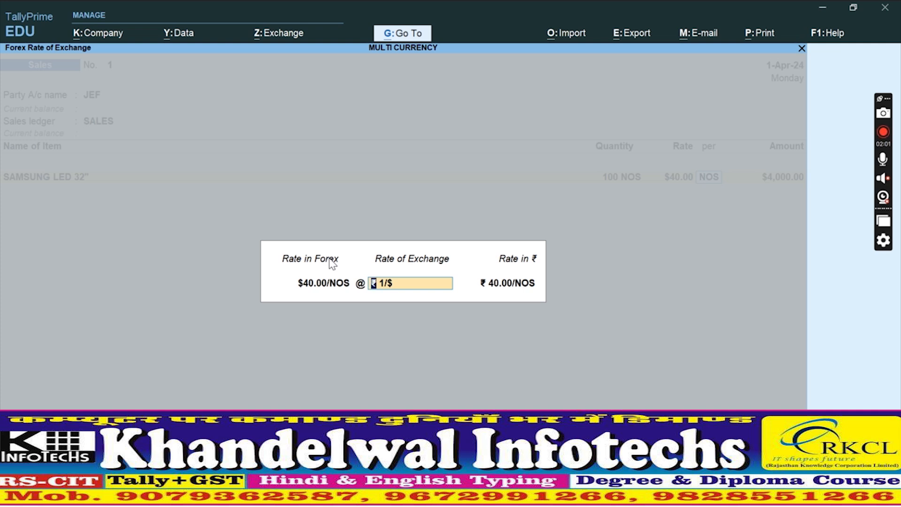
pyautogui.press('Right')
pyautogui.write('80')
pyautogui.press('Return')
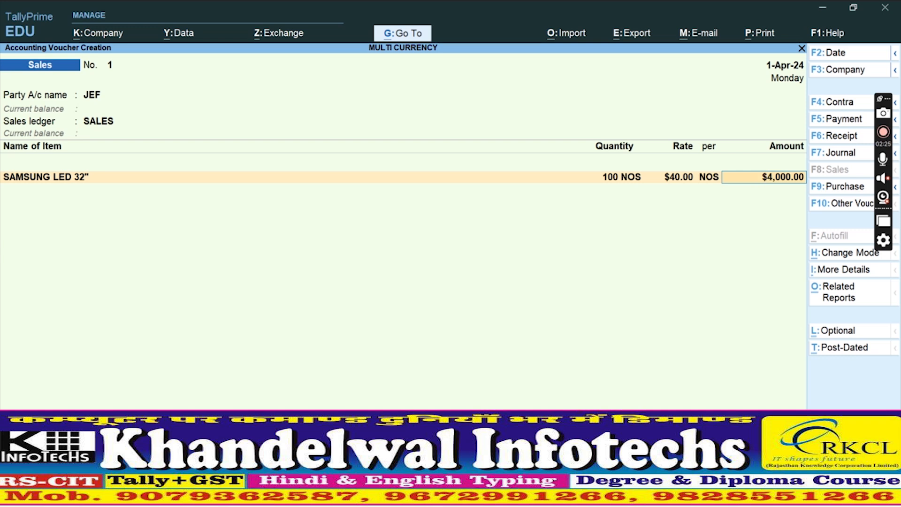
pyautogui.press('Return')
pyautogui.press('Return')
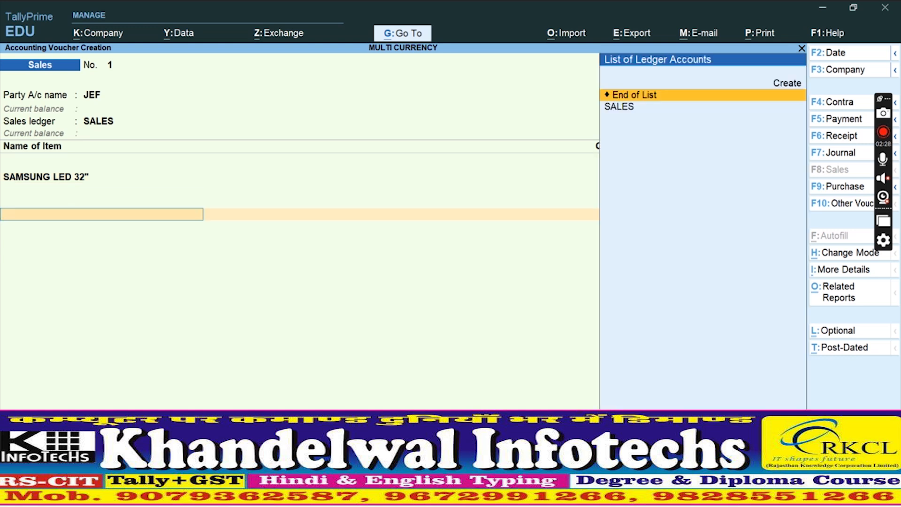
# Step: End the ledger list and allocate the customer's $4,000 to new bill reference 5566 with 30 days' credit
pyautogui.press('Return')
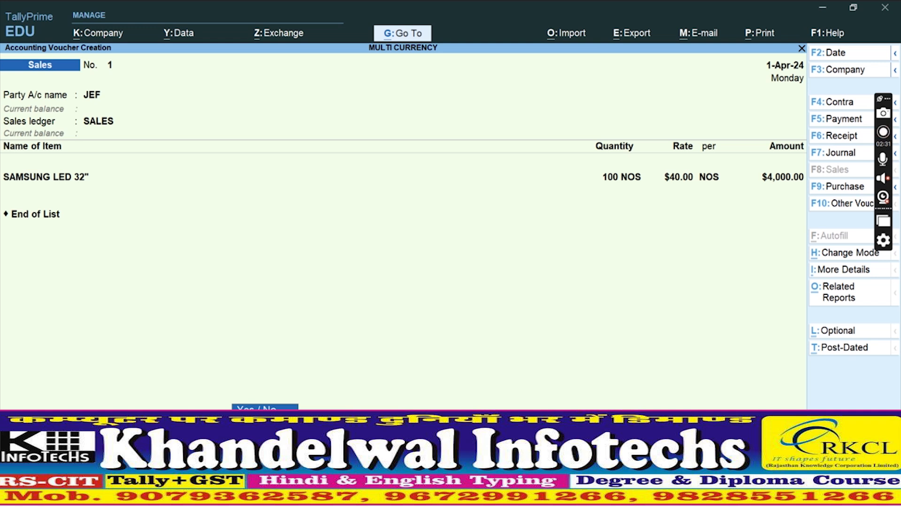
pyautogui.press('Return')
pyautogui.press('Return')
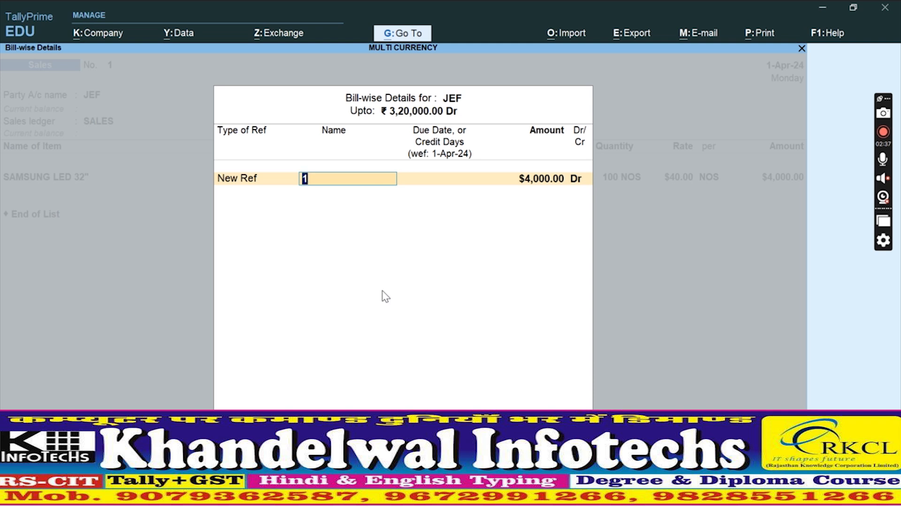
pyautogui.write('5566')
pyautogui.press('Return')
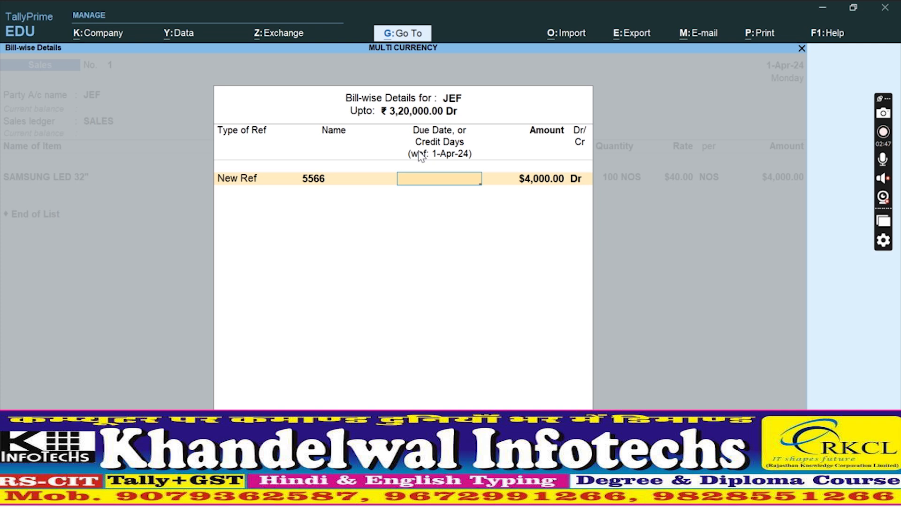
pyautogui.write('30')
pyautogui.press('Return')
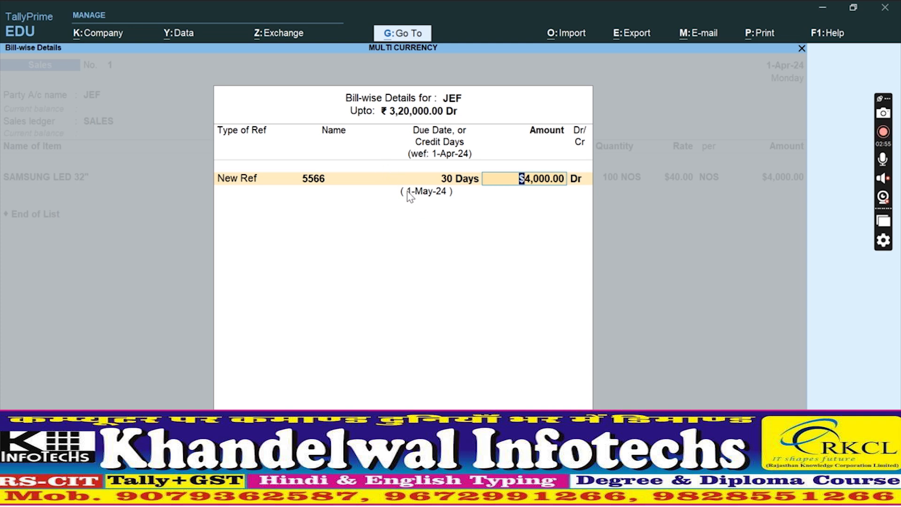
pyautogui.press('Return')
pyautogui.press('Return')
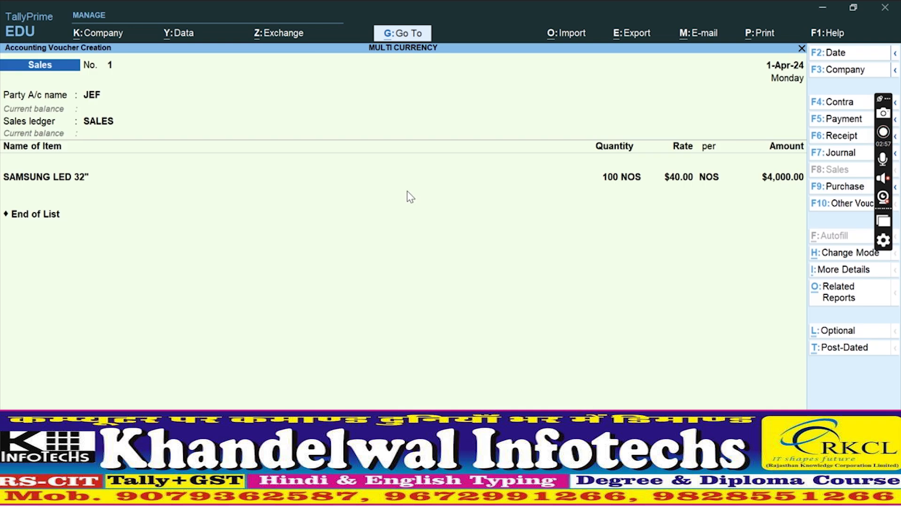
# Step: Save the dollar sales voucher and accept the default answer on e-Way Bill generation
pyautogui.press('Return')
pyautogui.press('Return')
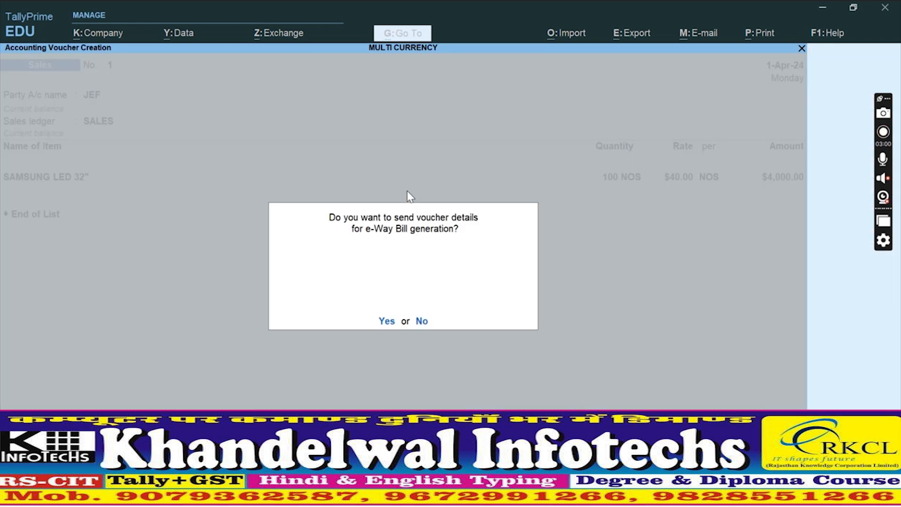
pyautogui.press('Return')
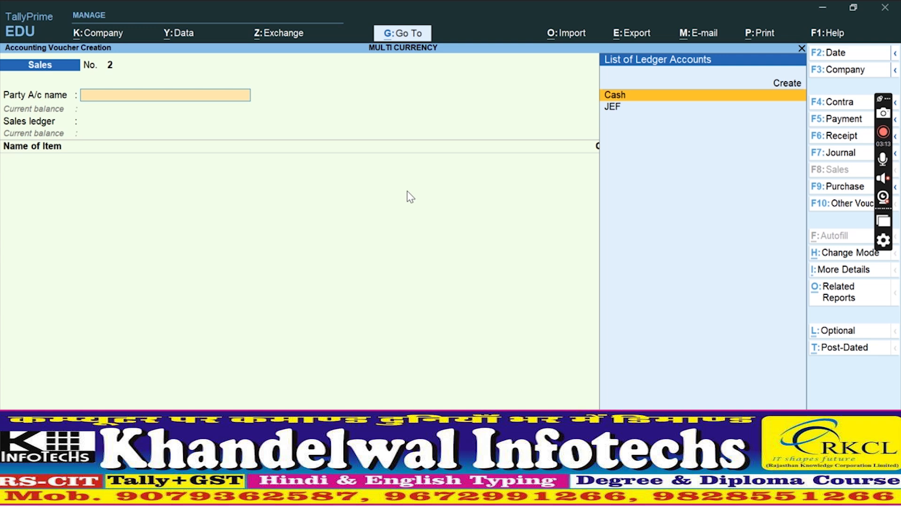
# Step: Set the voucher date to 1-May-24 and switch to a receipt voucher
pyautogui.press('F2')
pyautogui.write('1.5.24')
pyautogui.press('Return')
pyautogui.press('F6')
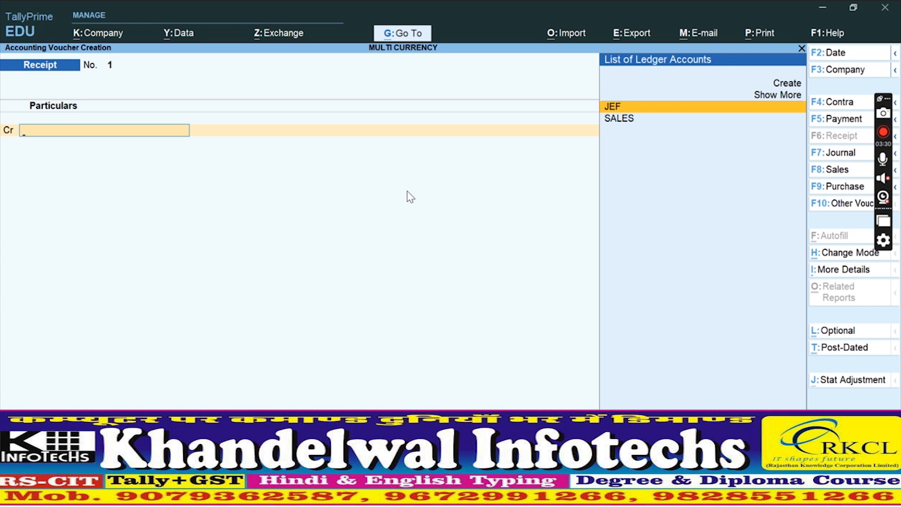
# Step: Check in the receipt voucher configuration that bills are preallocated for Payment/Receipt/Journal vouchers, and reopen voucher entry
pyautogui.press('F12')
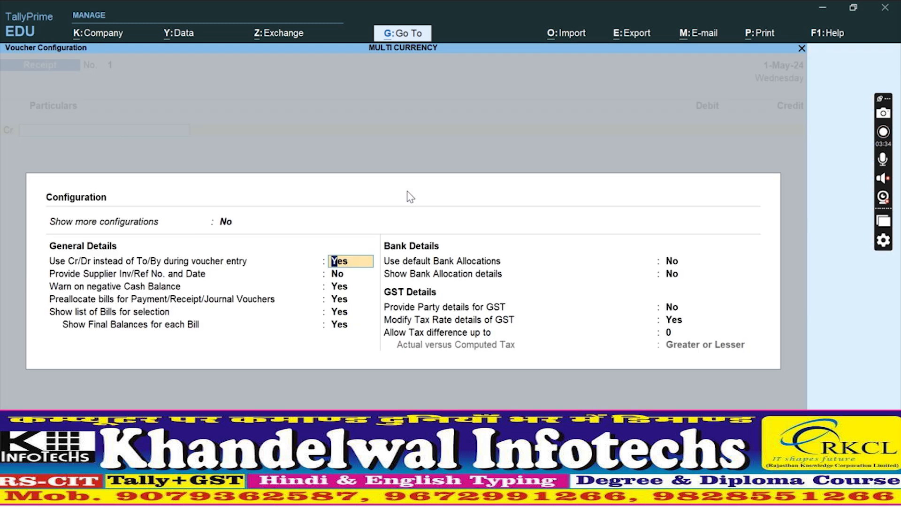
pyautogui.press('Down')
pyautogui.press('Down')
pyautogui.press('Down')
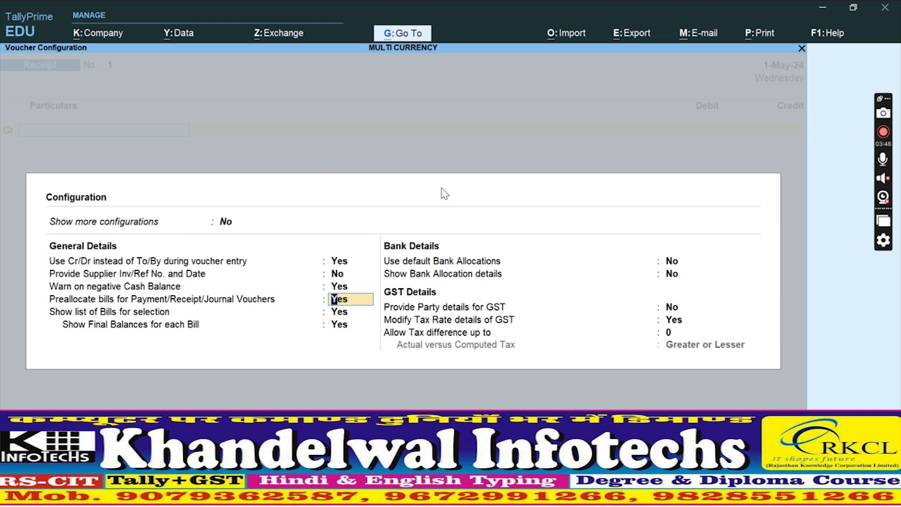
pyautogui.hotkey('ctrl', 'a')
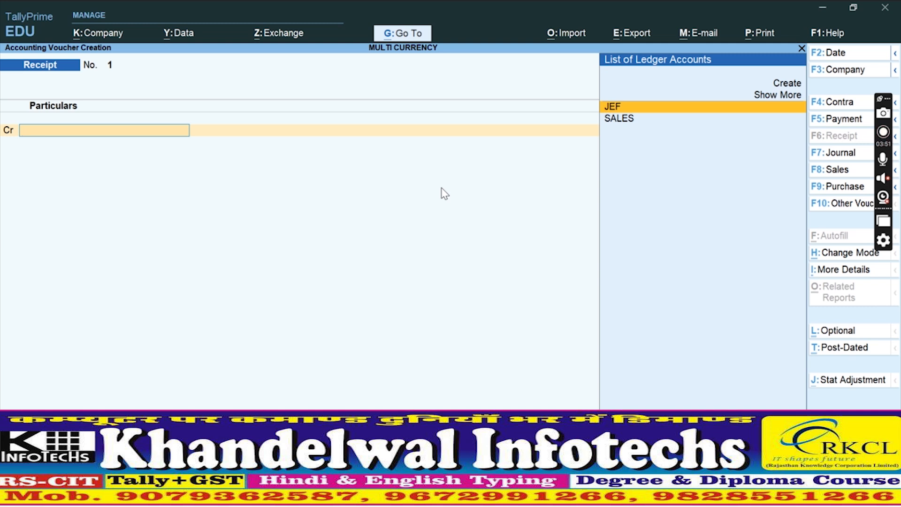
pyautogui.press('Escape')
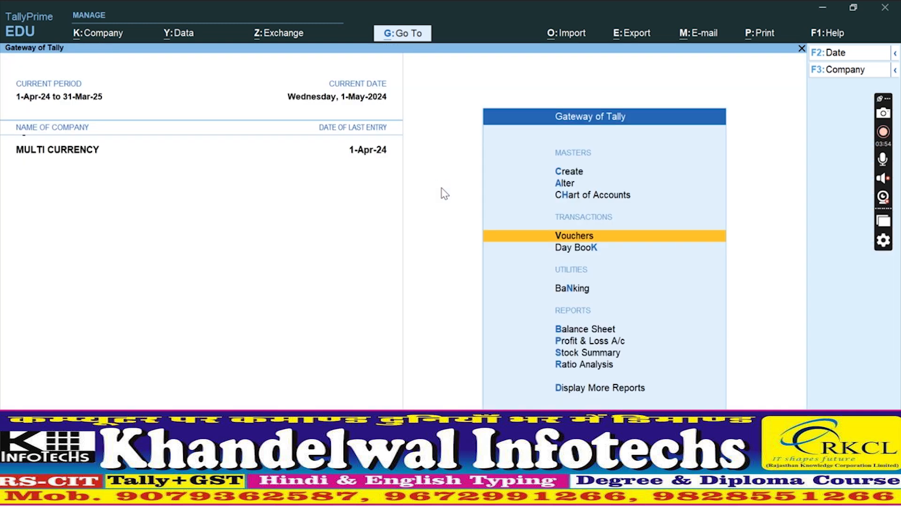
pyautogui.press('Return')
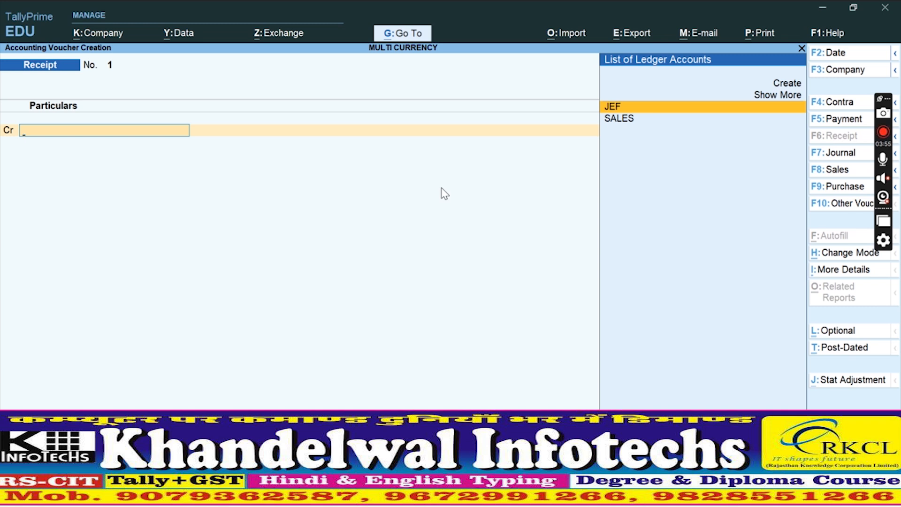
# Step: Credit the customer's ledger against pending bill 5566 using Agst Ref for $4,000
pyautogui.press('Return')
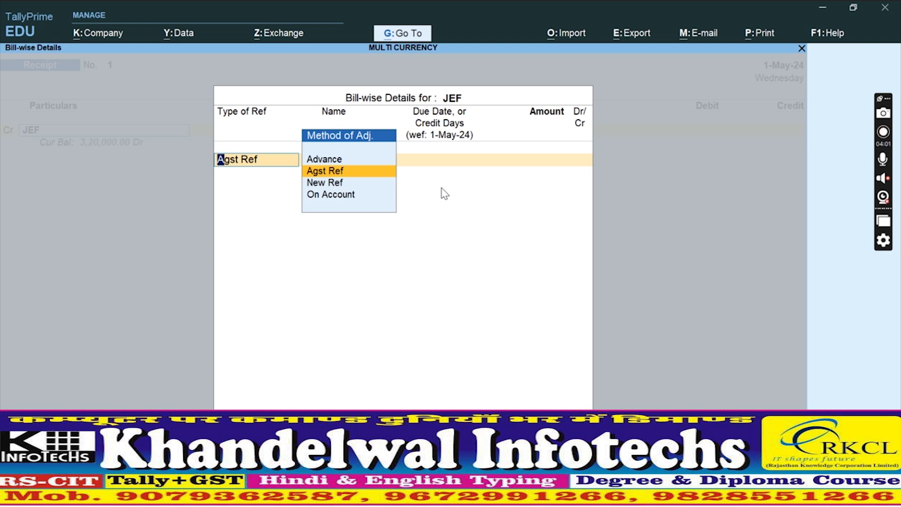
pyautogui.press('Return')
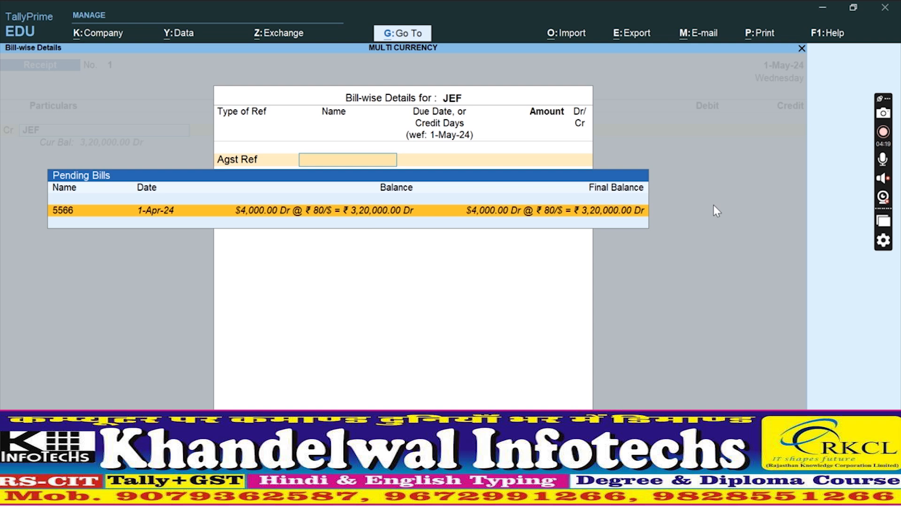
pyautogui.press('Return')
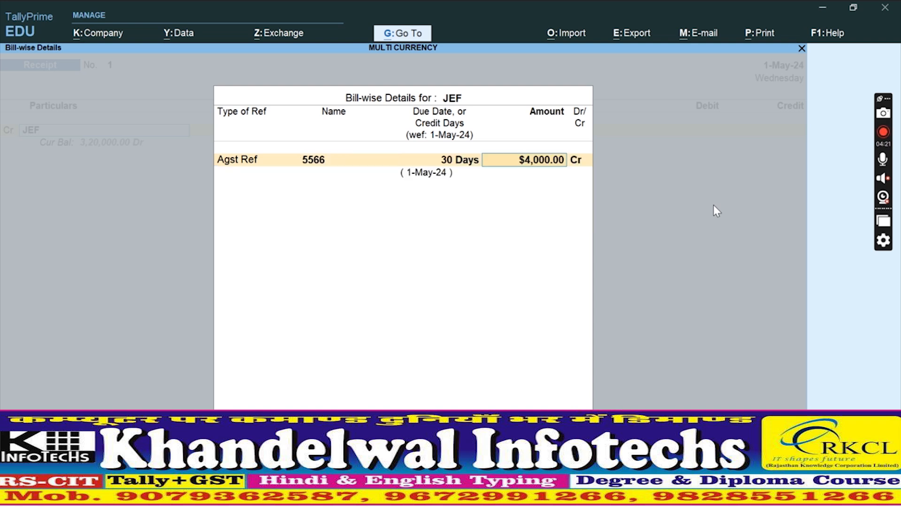
pyautogui.press('Return')
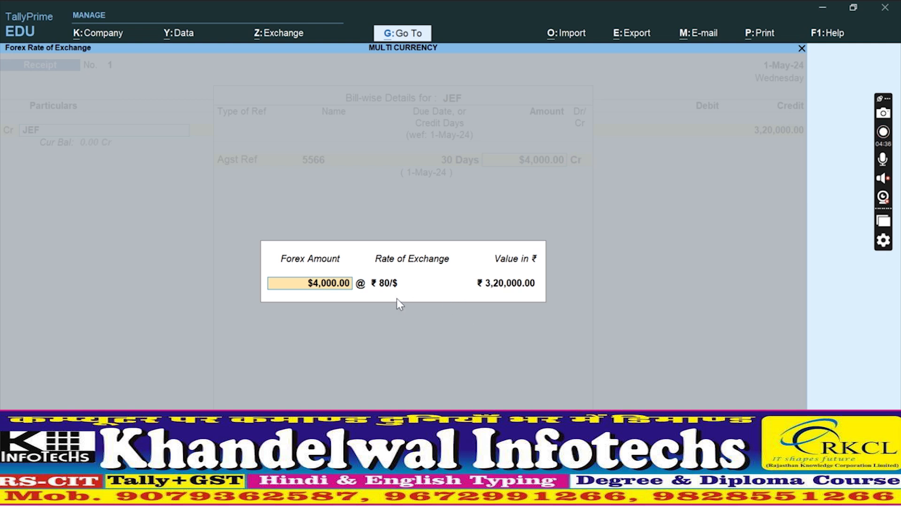
# Step: Set the receipt's rate of exchange to ₹85 per dollar and accept the bill-wise details
pyautogui.press('Return')
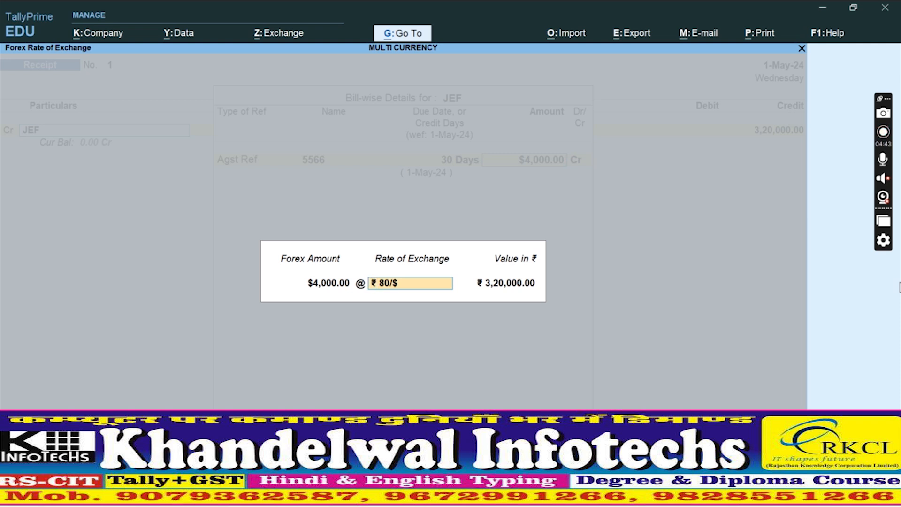
pyautogui.write('8')
pyautogui.press('BackSpace')
pyautogui.write('85')
pyautogui.press('Left')
pyautogui.press('BackSpace')
pyautogui.press('BackSpace')
pyautogui.write('/$')
pyautogui.press('Return')
pyautogui.press('Return')
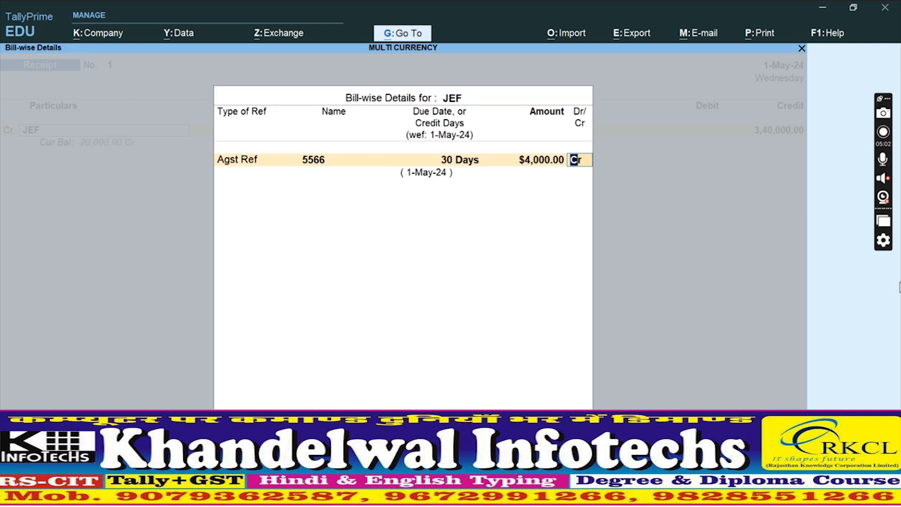
pyautogui.press('Return')
pyautogui.press('Return')
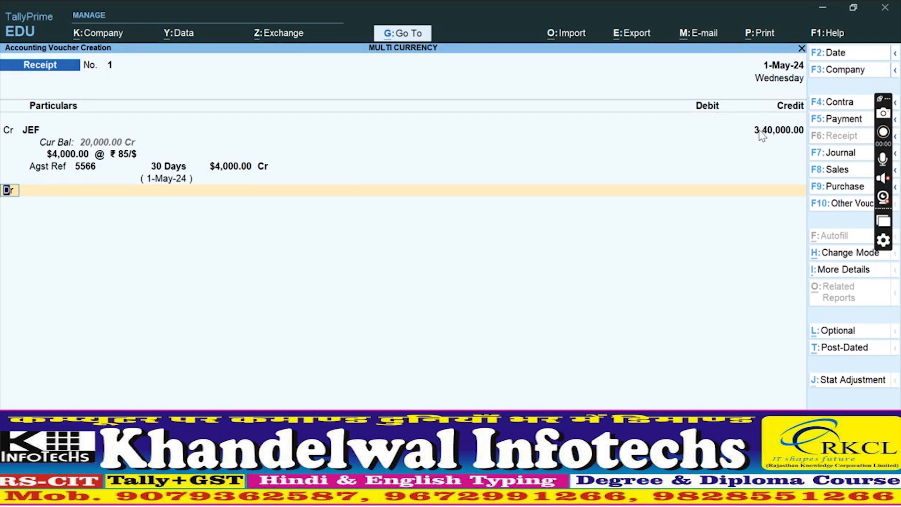
# Step: Create a ledger named BANK CHARGE under Indirect Expenses for the receipt's debit entry
pyautogui.press('Return')
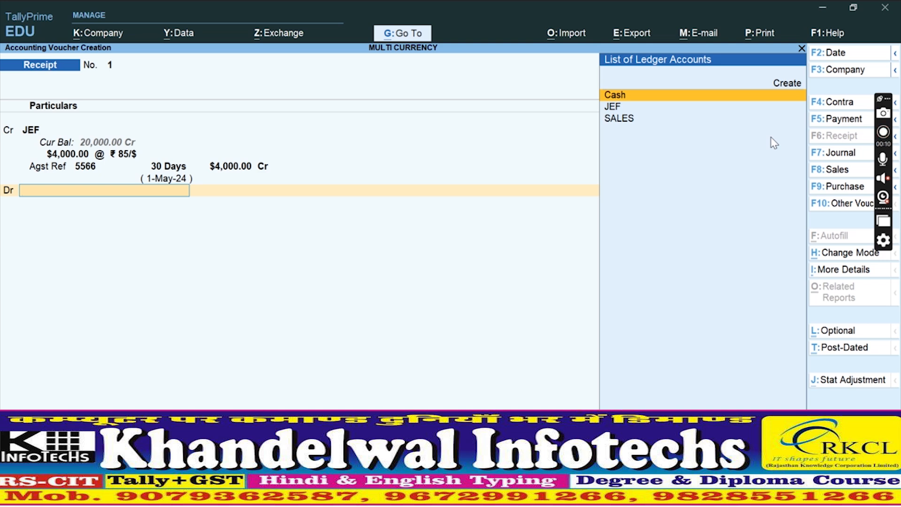
pyautogui.hotkey('alt', 'c')
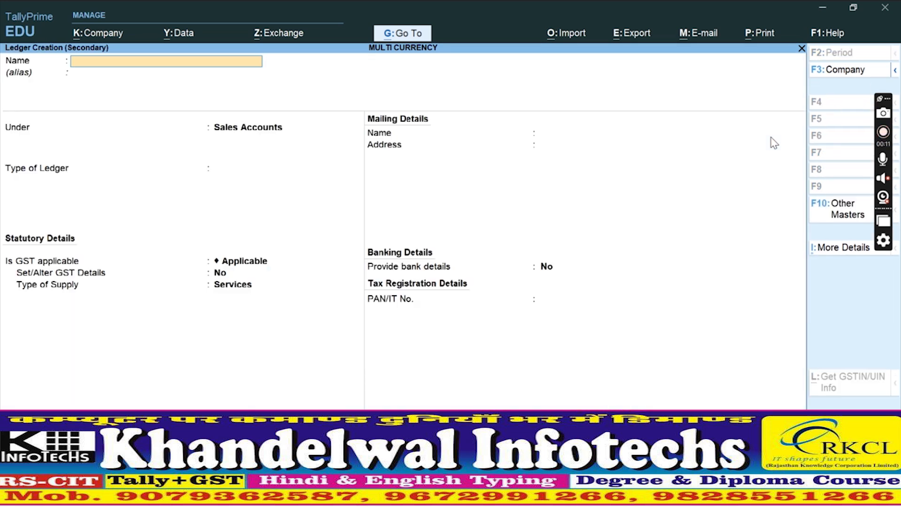
pyautogui.write('BANK')
pyautogui.write('CHAR')
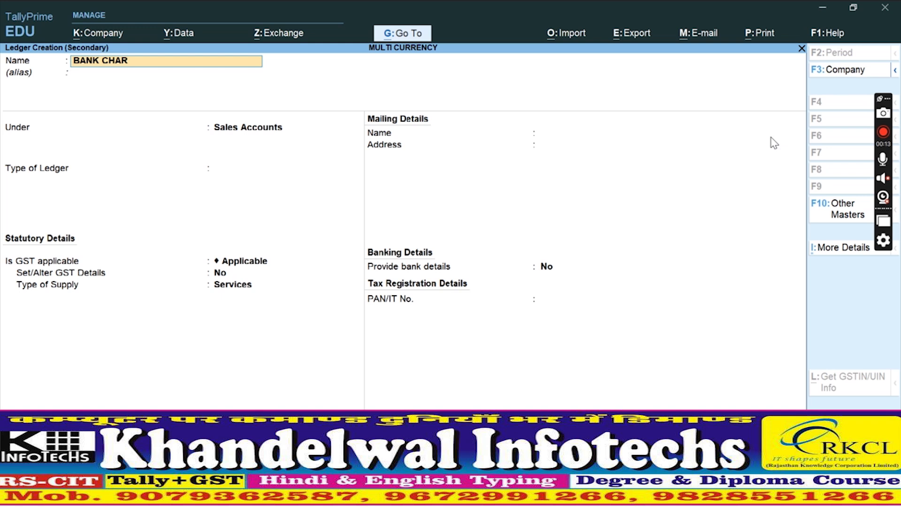
pyautogui.write('GE')
pyautogui.press('Return')
pyautogui.press('Return')
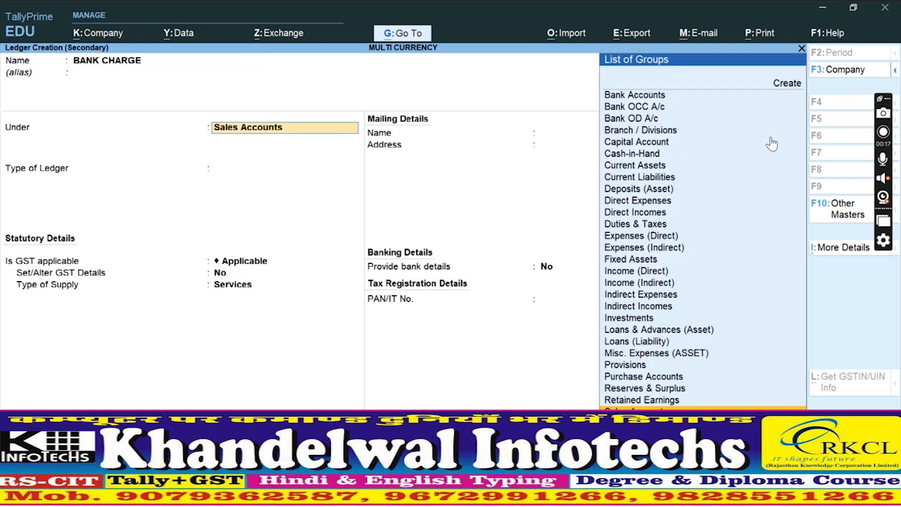
pyautogui.write('IN')
pyautogui.press('Down')
pyautogui.press('Down')
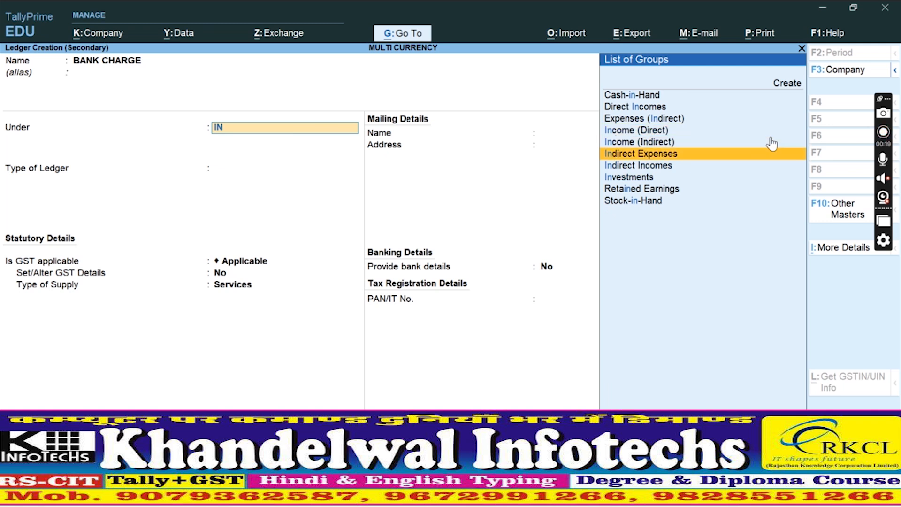
pyautogui.press('Return')
pyautogui.hotkey('ctrl', 'a')
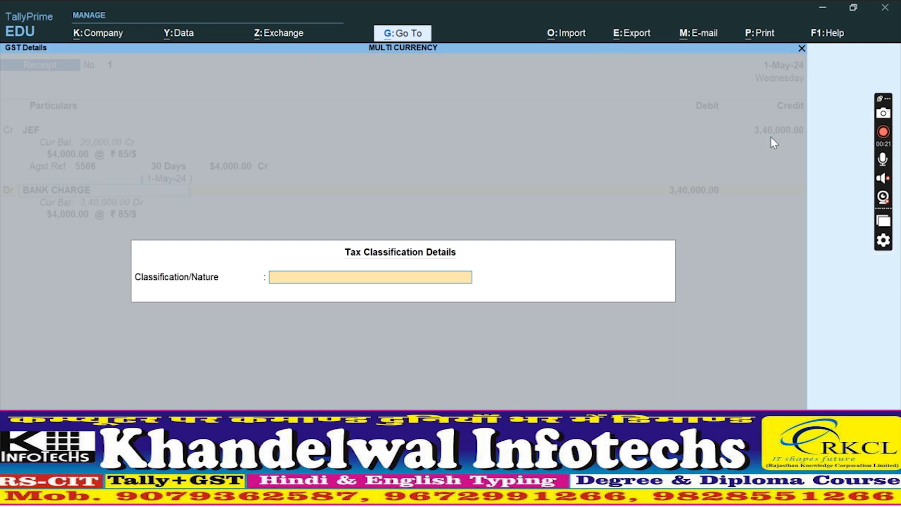
# Step: Debit BANK CHARGE with ₹3,600, leaving the tax classification blank and accepting the $4,000 forex amount
pyautogui.press('Return')
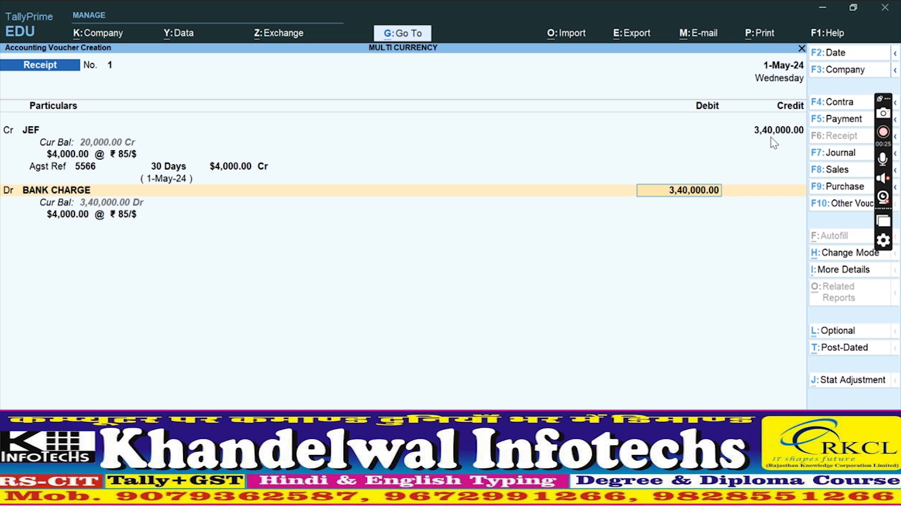
pyautogui.write('3600')
pyautogui.press('Return')
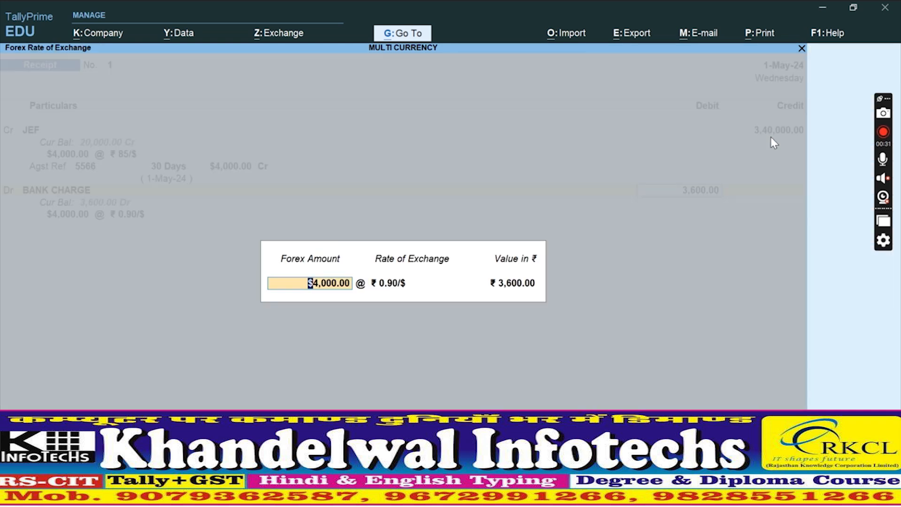
pyautogui.press('Return')
pyautogui.press('Return')
pyautogui.press('Return')
pyautogui.press('Return')
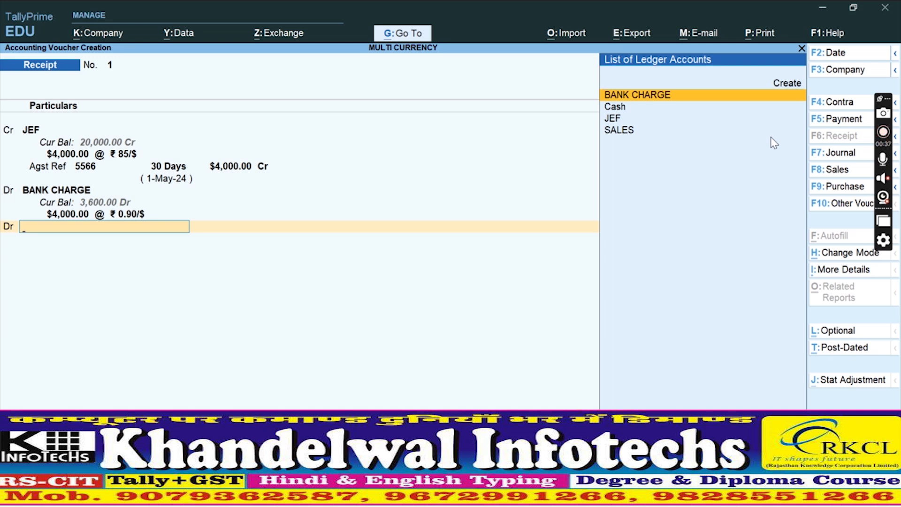
# Step: Create a ledger named UCO BANK under Bank Accounts for the second debit entry, leaving the account details blank
pyautogui.hotkey('alt', 'c')
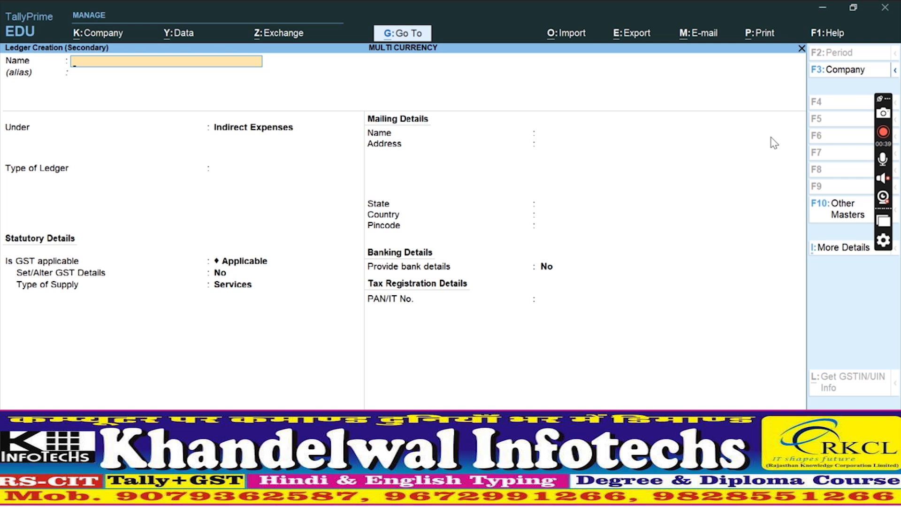
pyautogui.write('UCO BANK')
pyautogui.press('Return')
pyautogui.write('BAN')
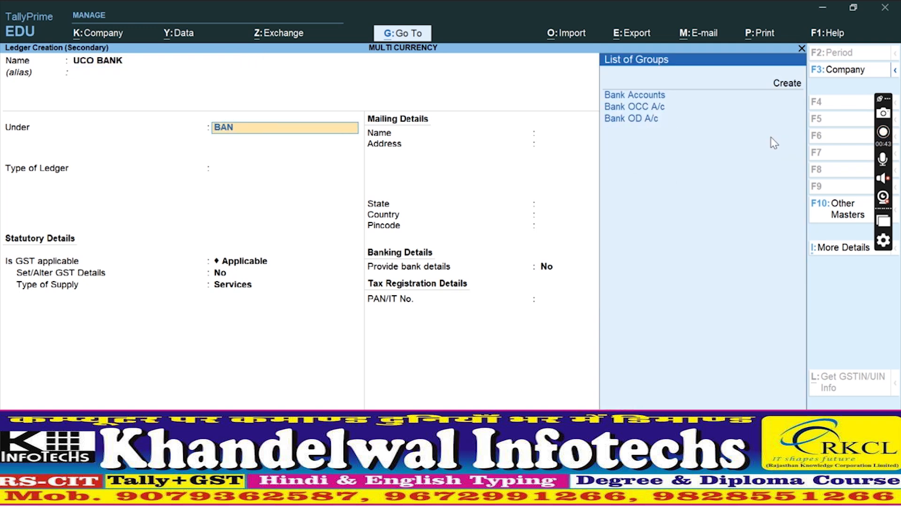
pyautogui.press('Return')
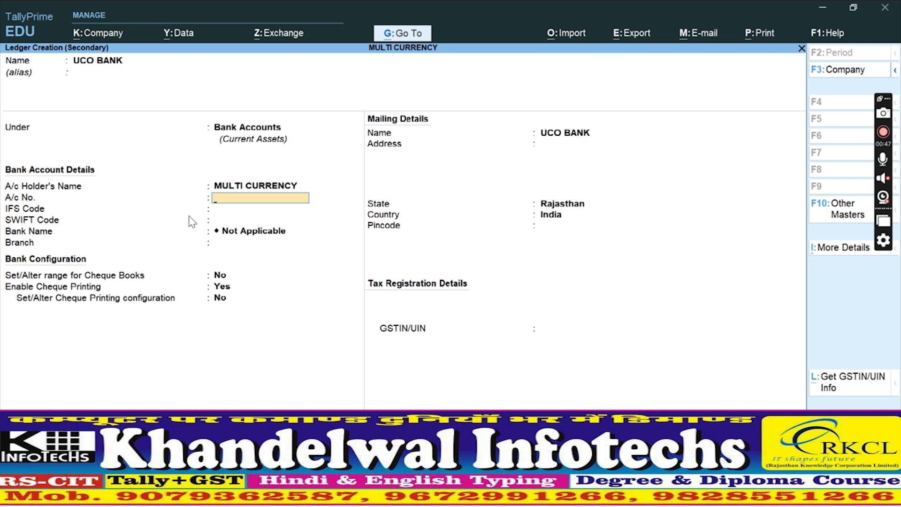
pyautogui.hotkey('ctrl', 'a')
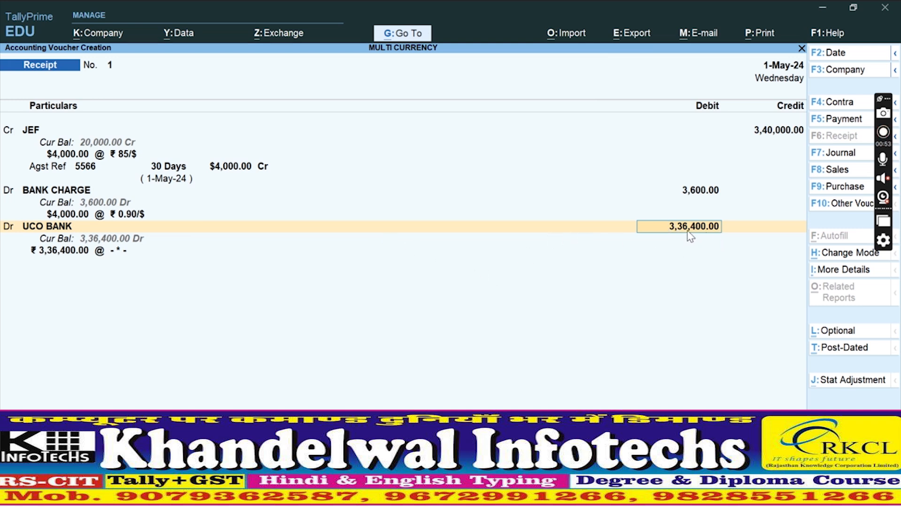
# Step: Debit UCO BANK with ₹3,36,400, keep the Cheque/DD allocation without instrument details, and save the receipt voucher
pyautogui.press('Return')
pyautogui.press('Return')
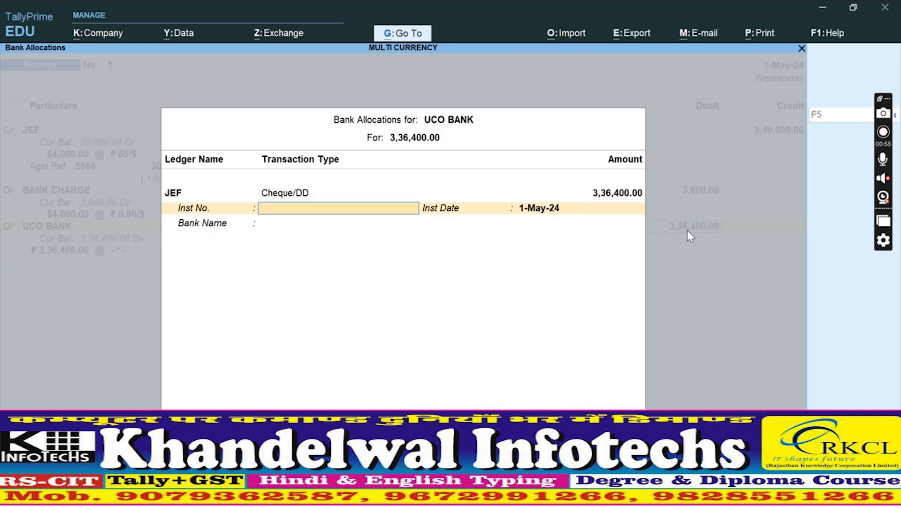
pyautogui.press('Return')
pyautogui.press('Return')
pyautogui.press('Return')
pyautogui.press('Return')
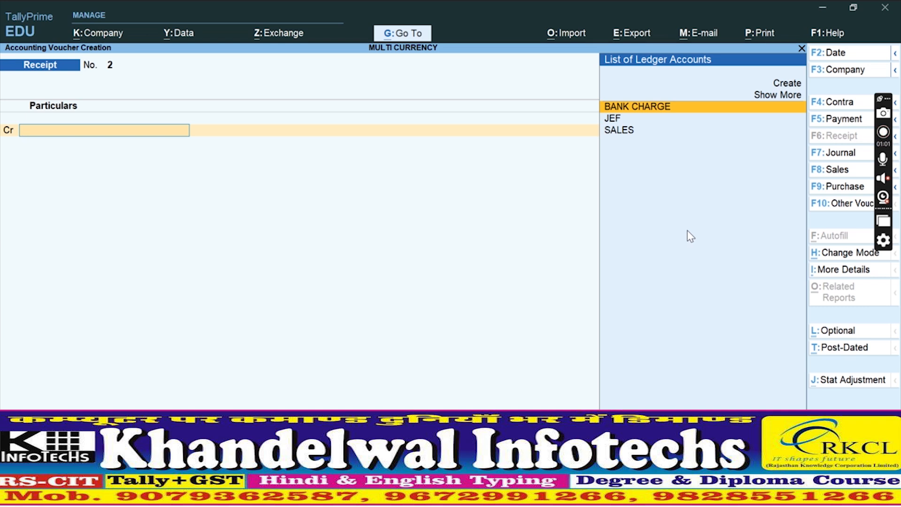
# Step: Examine the Balance Sheet for the effect of the receipt, including any unadjusted forex gain or loss
pyautogui.press('Escape')
pyautogui.press('Escape')
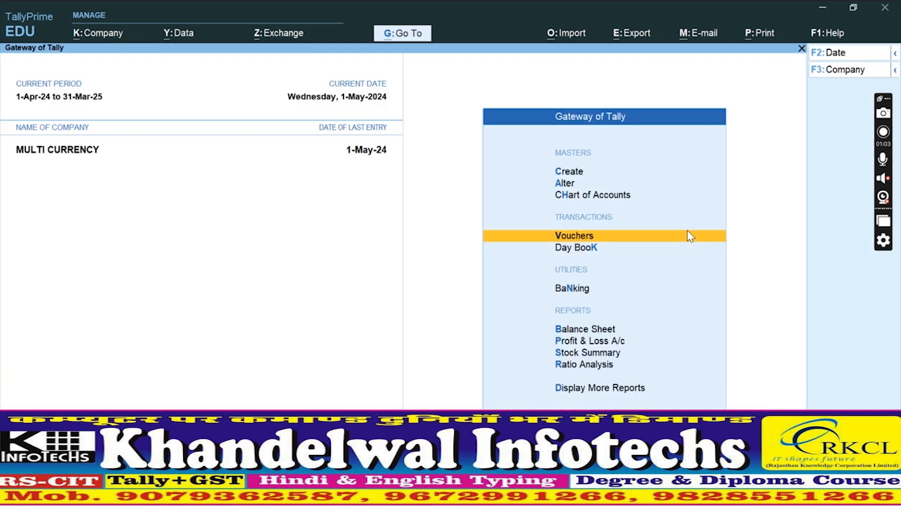
pyautogui.press('Down')
pyautogui.press('Down')
pyautogui.press('Down')
pyautogui.press('Down')
pyautogui.press('Up')
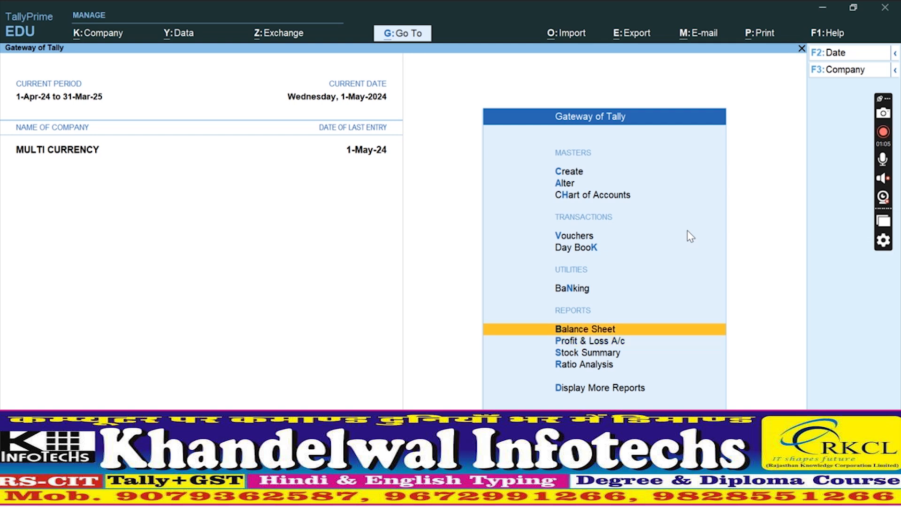
pyautogui.press('Return')
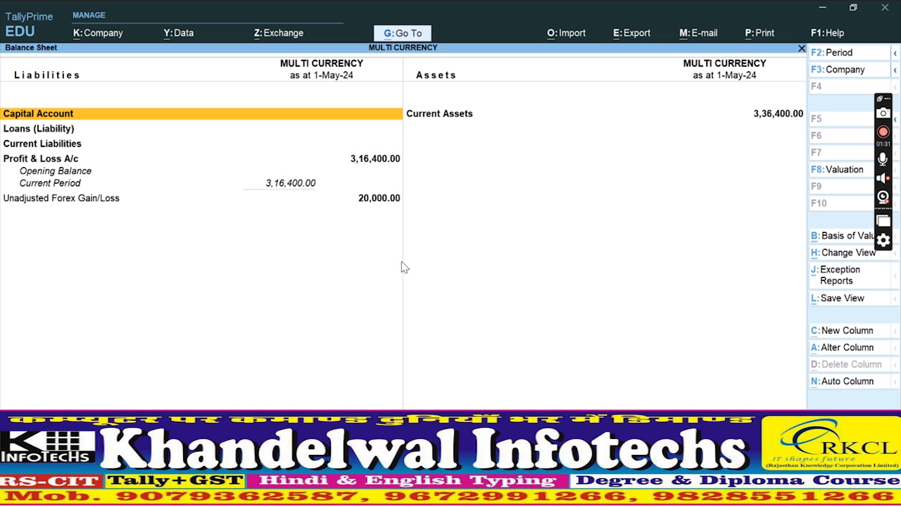
pyautogui.press('Escape')
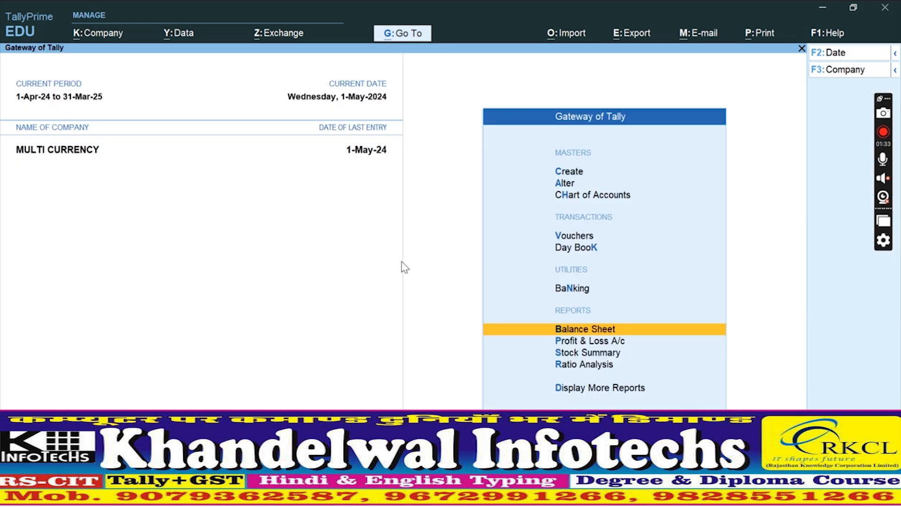
# Step: Start creating a new ledger and name it FOREX GAIN
pyautogui.press('Up')
pyautogui.press('Up')
pyautogui.press('Up')
pyautogui.press('Up')
pyautogui.press('Up')
pyautogui.press('Up')
pyautogui.press('Return')
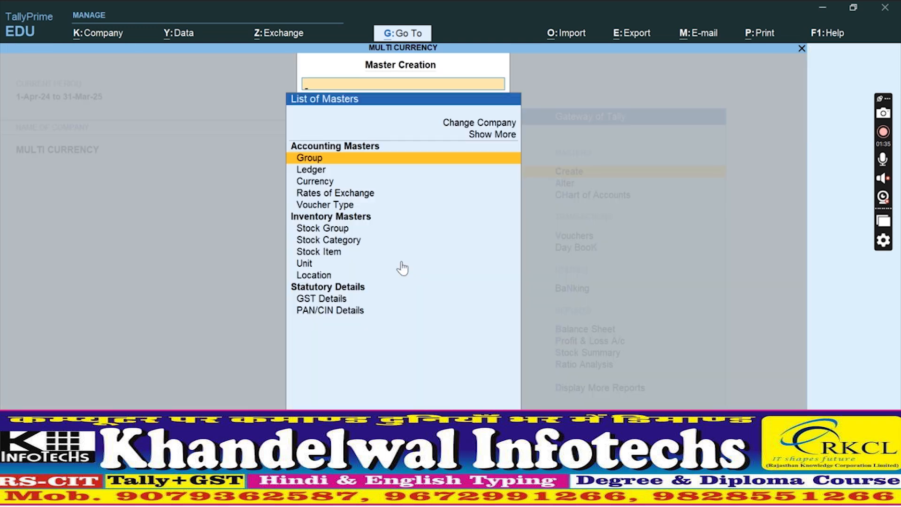
pyautogui.press('Down')
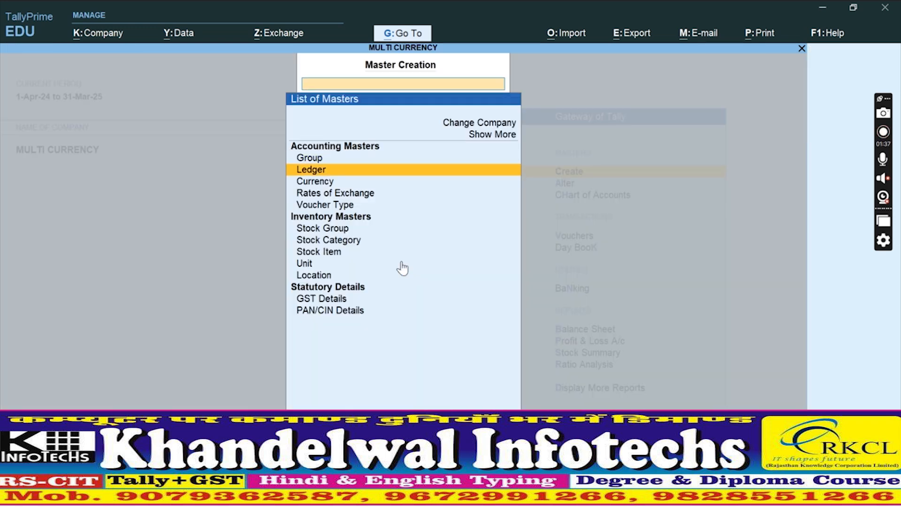
pyautogui.press('Return')
pyautogui.write('FOREX GAIN')
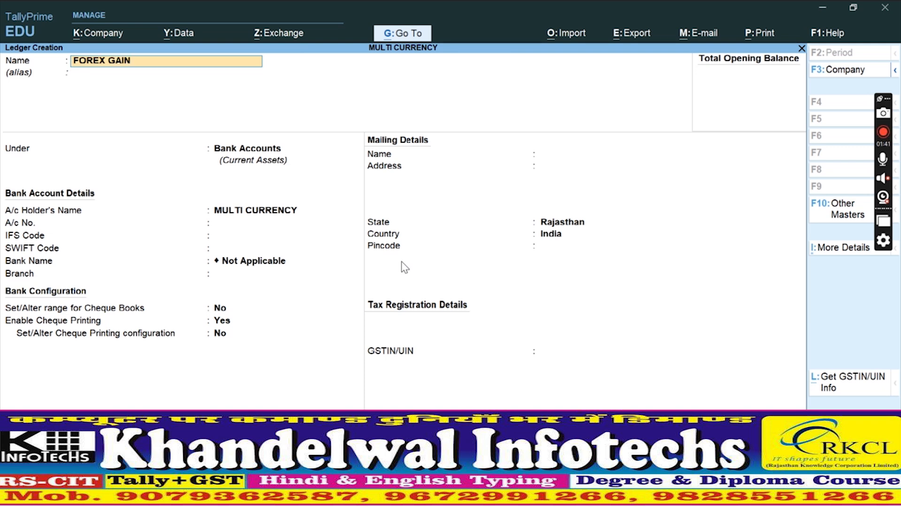
# Step: Place the FOREX GAIN ledger under Indirect Incomes, keep its ledger type as Not Applicable, and save it
pyautogui.press('Return')
pyautogui.write('IN')
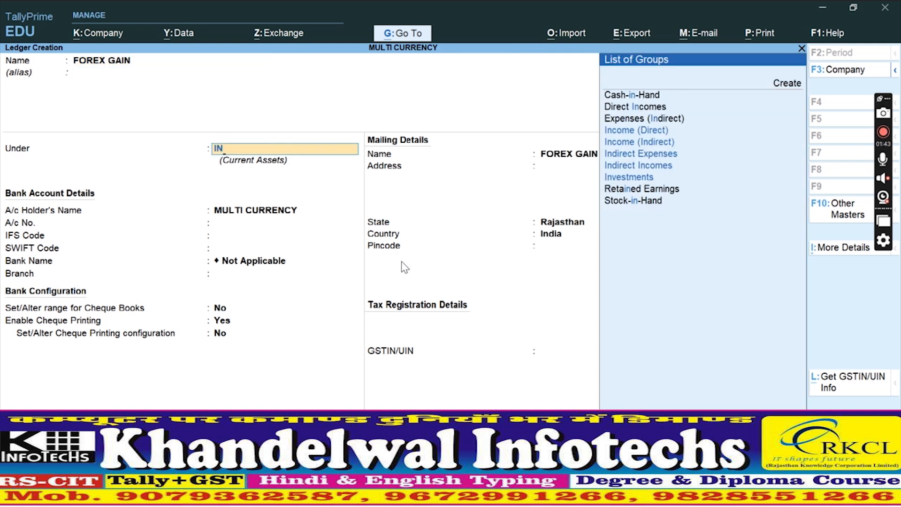
pyautogui.press('Down')
pyautogui.press('Down')
pyautogui.press('Down')
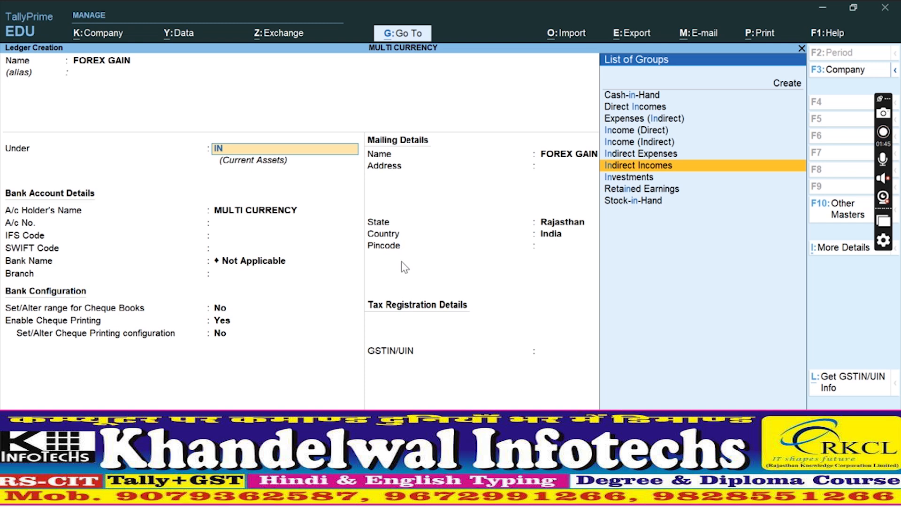
pyautogui.press('Return')
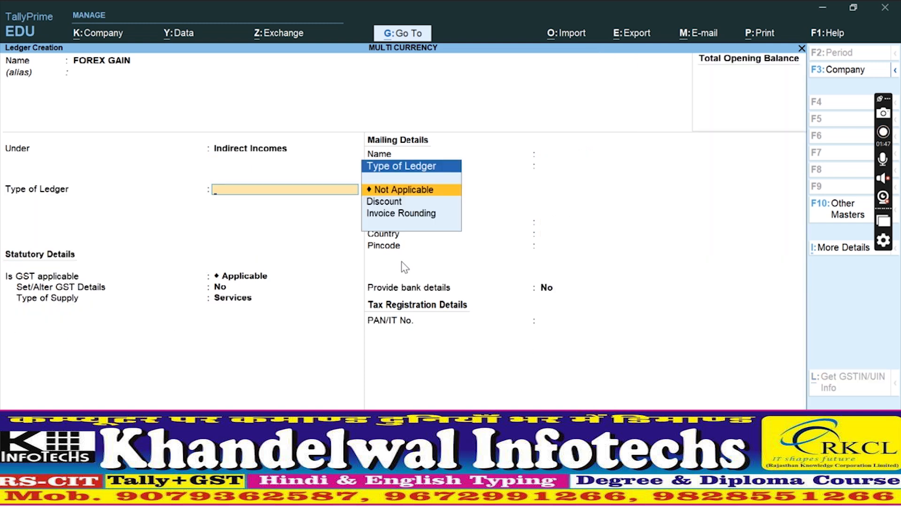
pyautogui.press('Return')
pyautogui.hotkey('ctrl', 'a')
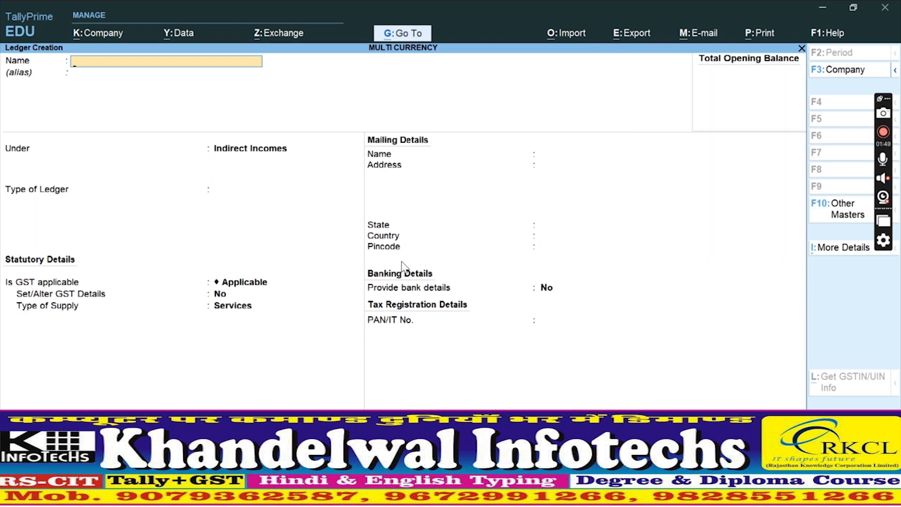
pyautogui.press('Escape')
pyautogui.press('Escape')
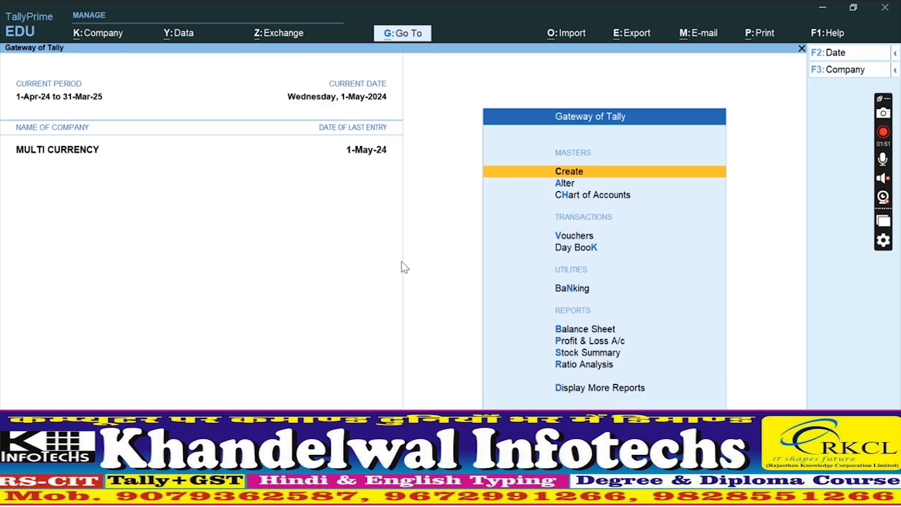
# Step: Open the Journal voucher type for alteration
pyautogui.press('Down')
pyautogui.press('Return')
pyautogui.press('Down')
pyautogui.press('Down')
pyautogui.press('Down')
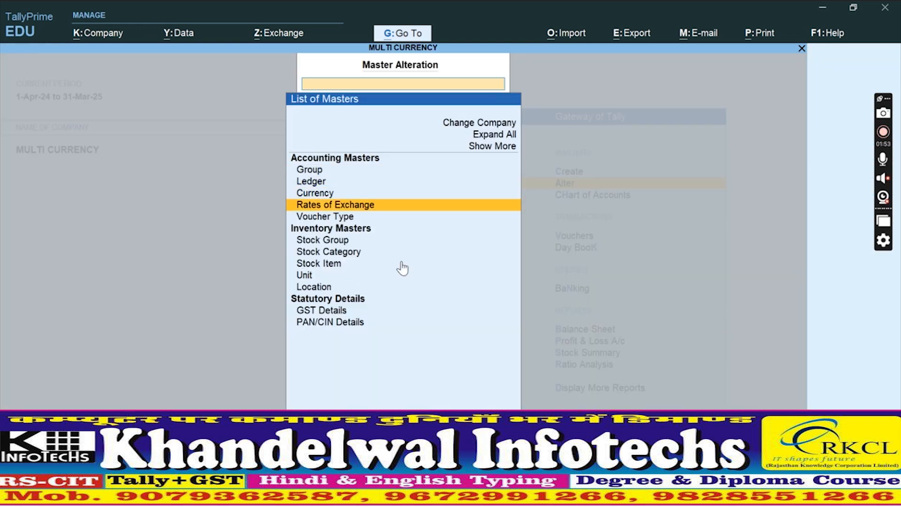
pyautogui.press('Down')
pyautogui.press('Return')
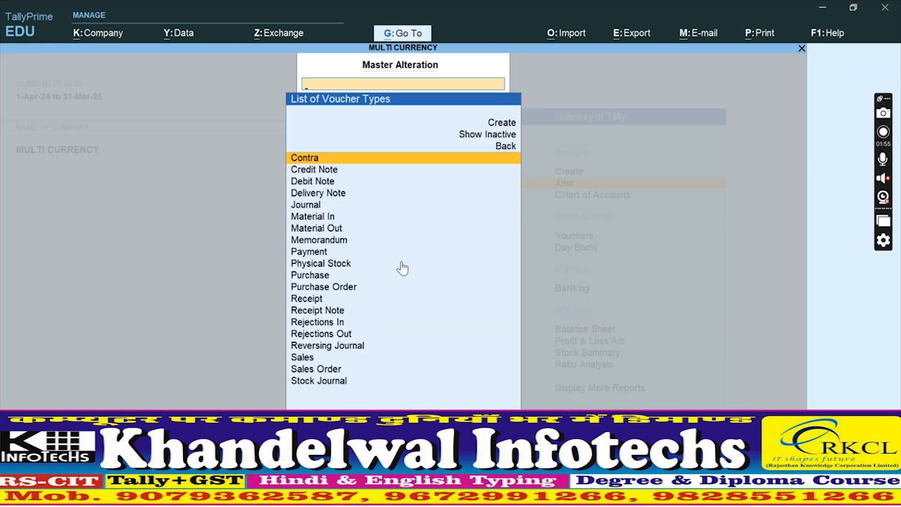
pyautogui.write('jou')
pyautogui.press('Return')
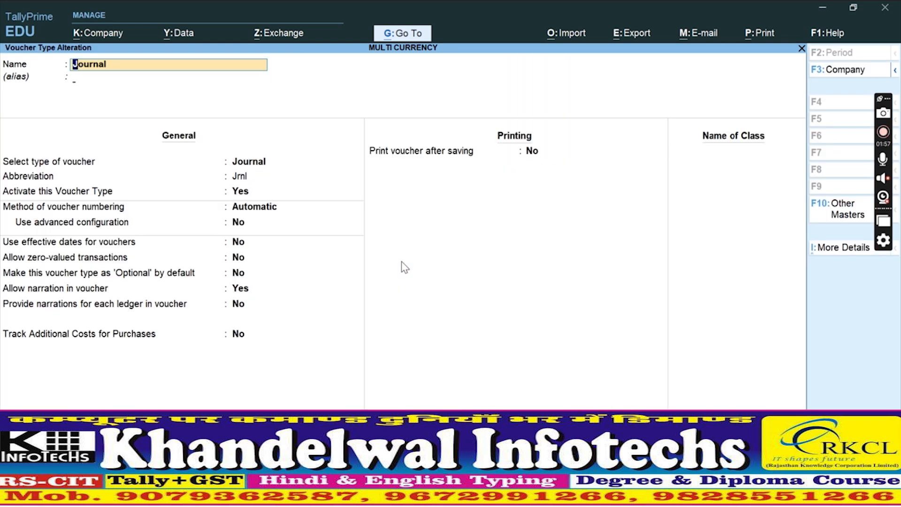
# Step: Add a voucher class named FOREX GAIN to the Journal voucher type, keeping its general and printing settings
pyautogui.press('Return')
pyautogui.press('Return')
pyautogui.press('Return')
pyautogui.press('Return')
pyautogui.press('Return')
pyautogui.press('Return')
pyautogui.press('Return')
pyautogui.press('Return')
pyautogui.press('Return')
pyautogui.press('Return')
pyautogui.press('Return')
pyautogui.press('Return')
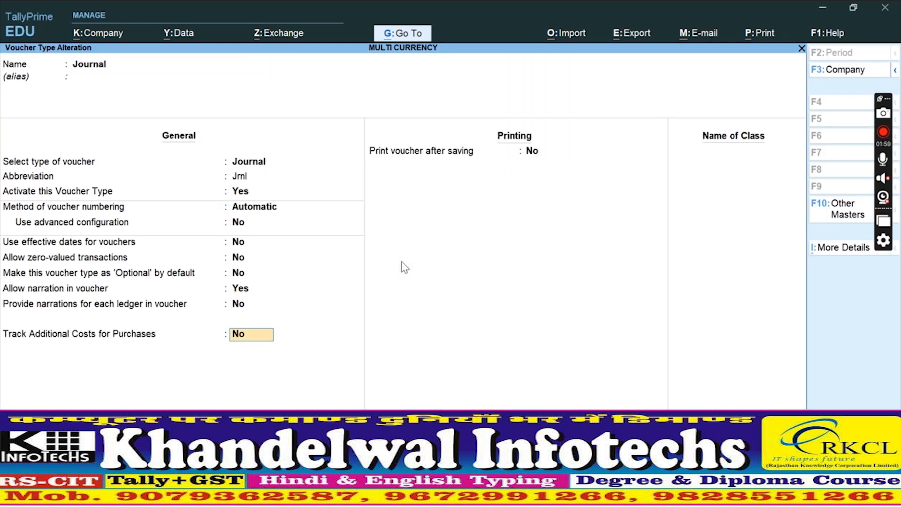
pyautogui.press('Return')
pyautogui.press('Return')
pyautogui.write('FOREX GAIN')
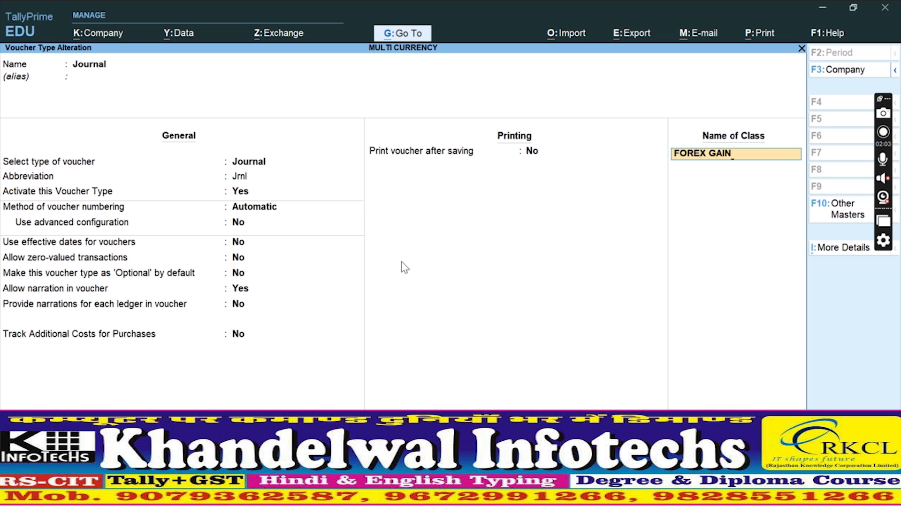
pyautogui.press('Return')
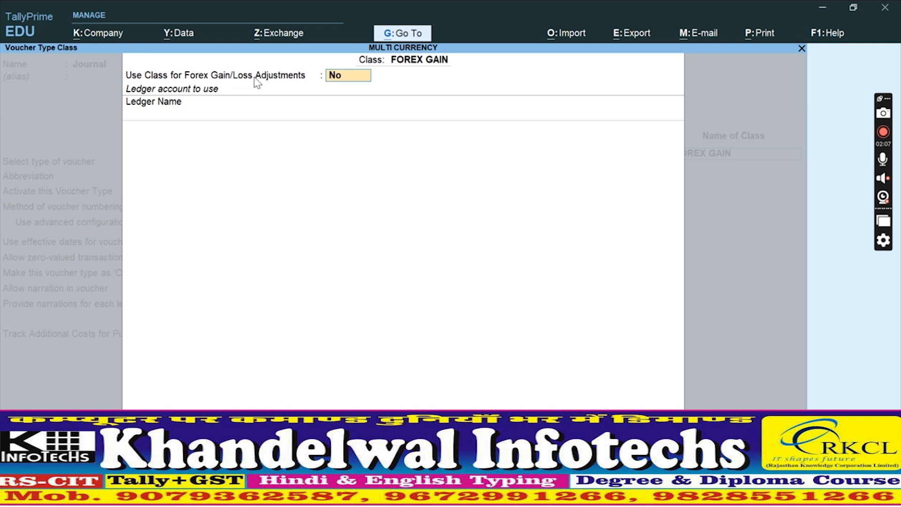
# Step: Enable the class for forex gain/loss adjustments, assign the FOREX GAIN ledger to it, and save the Journal voucher type
pyautogui.write('Y')
pyautogui.press('Return')
pyautogui.press('Down')
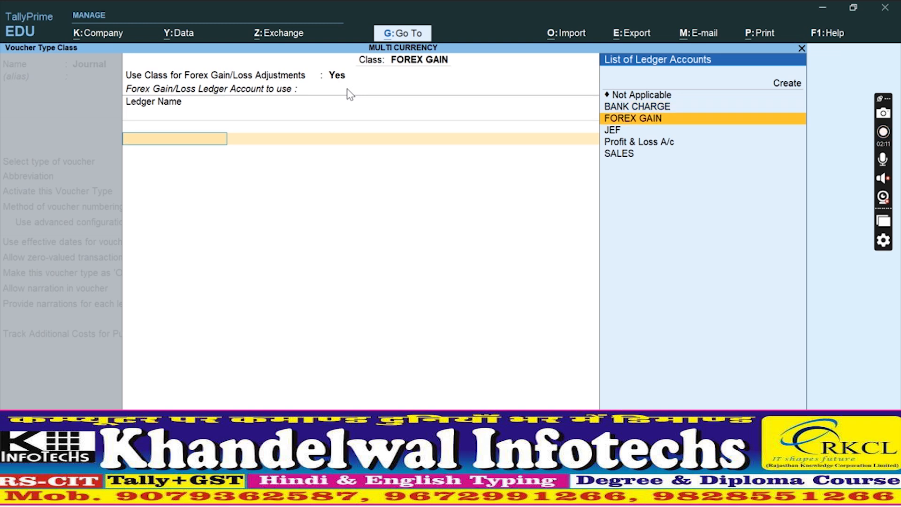
pyautogui.press('Return')
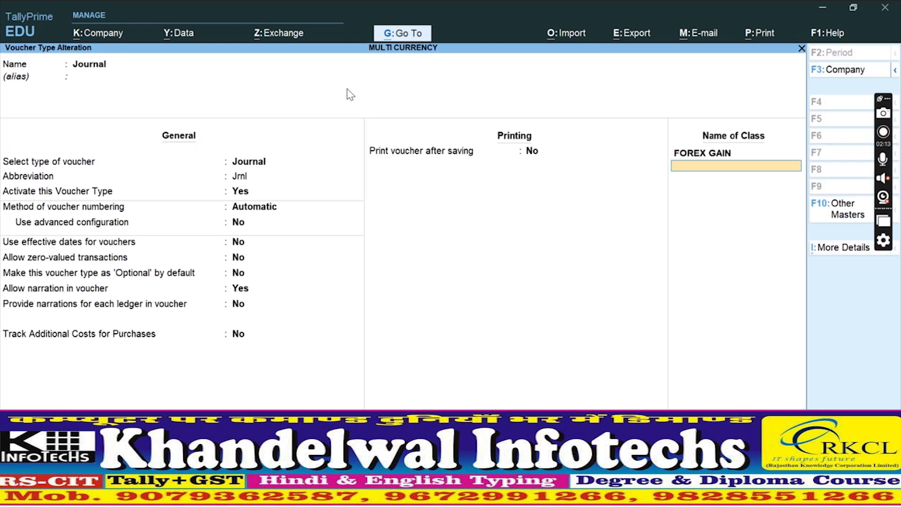
pyautogui.press('Return')
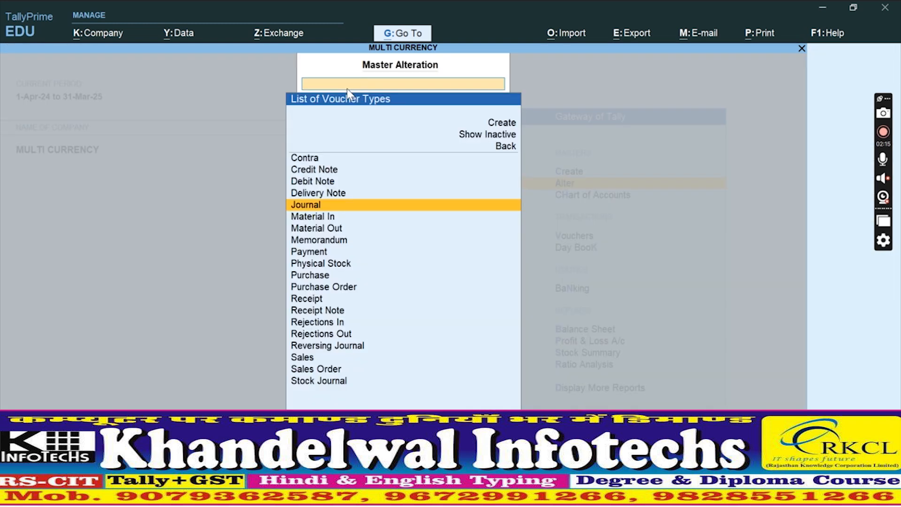
pyautogui.press('Escape')
pyautogui.press('Escape')
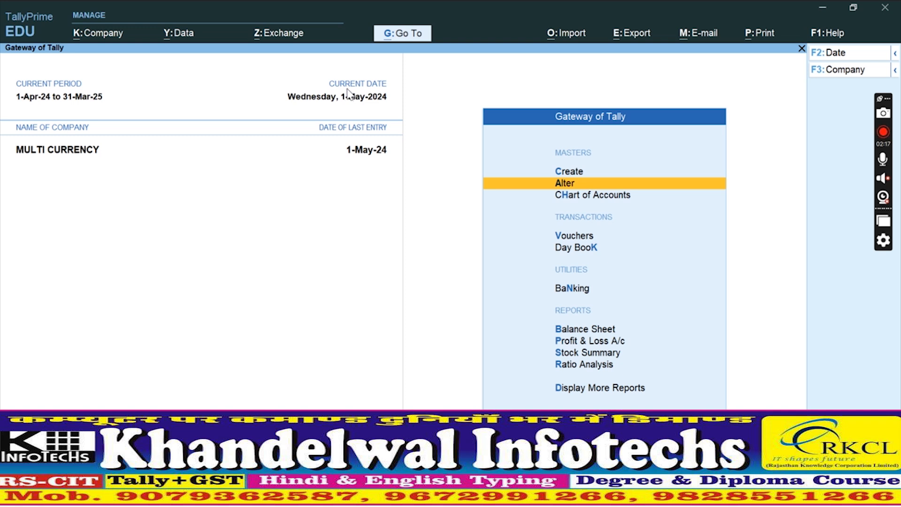
# Step: Start a journal voucher that uses the FOREX GAIN voucher class
pyautogui.press('v')
pyautogui.press('F7')
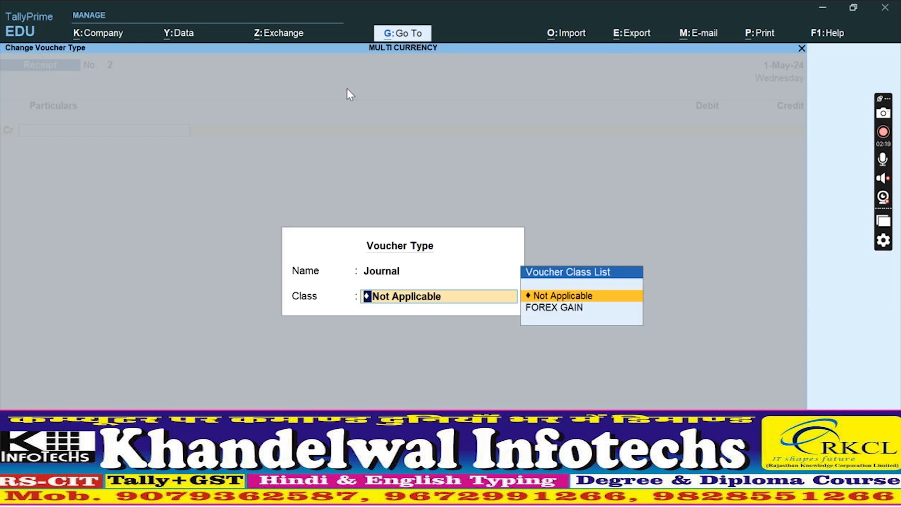
pyautogui.press('Down')
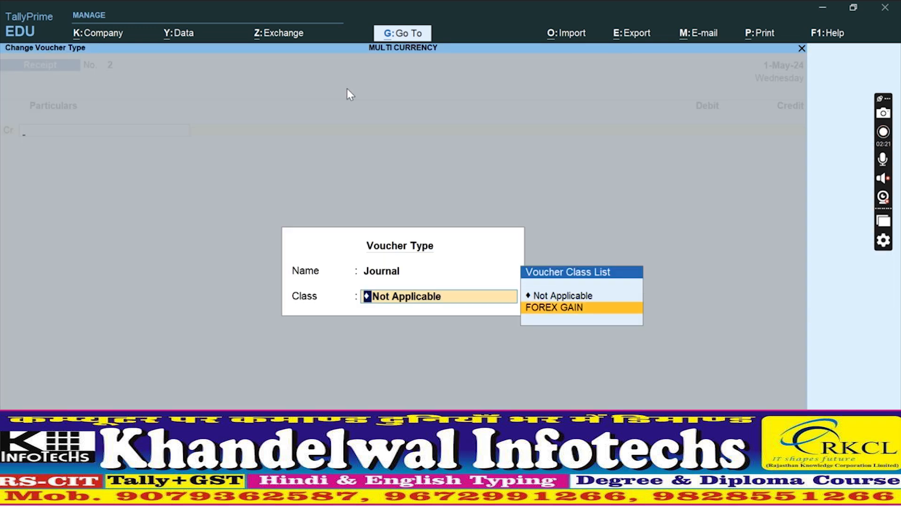
pyautogui.press('Return')
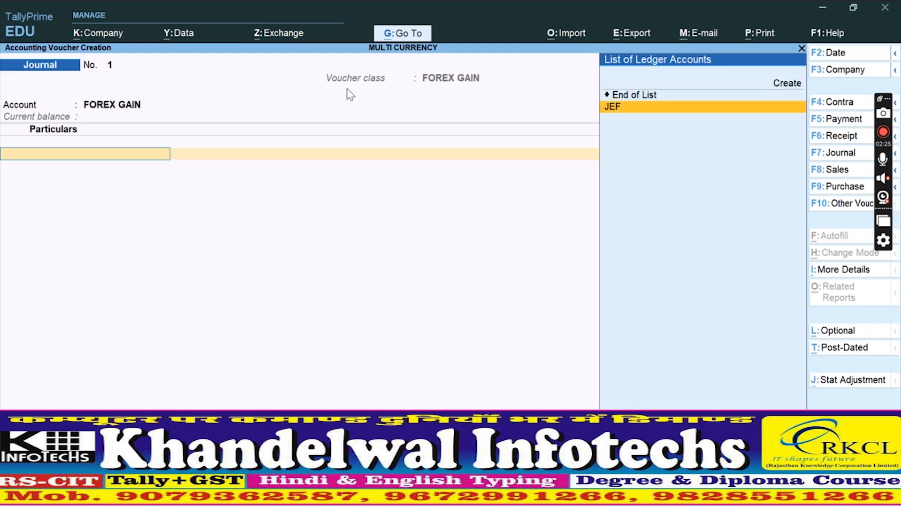
# Step: Record the ₹20,000 Dr forex adjustment against the customer's pending bill in the journal, and open the Balance Sheet
pyautogui.press('Return')
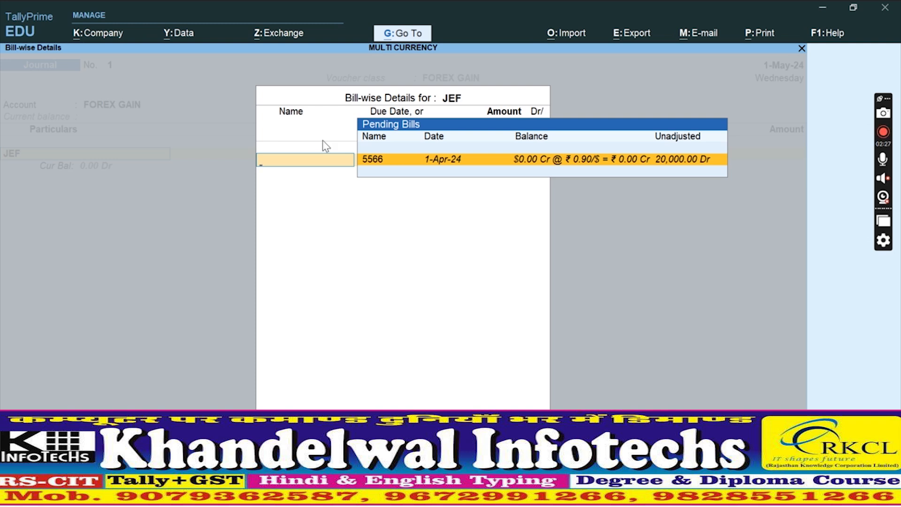
pyautogui.press('Return')
pyautogui.press('Return')
pyautogui.press('Return')
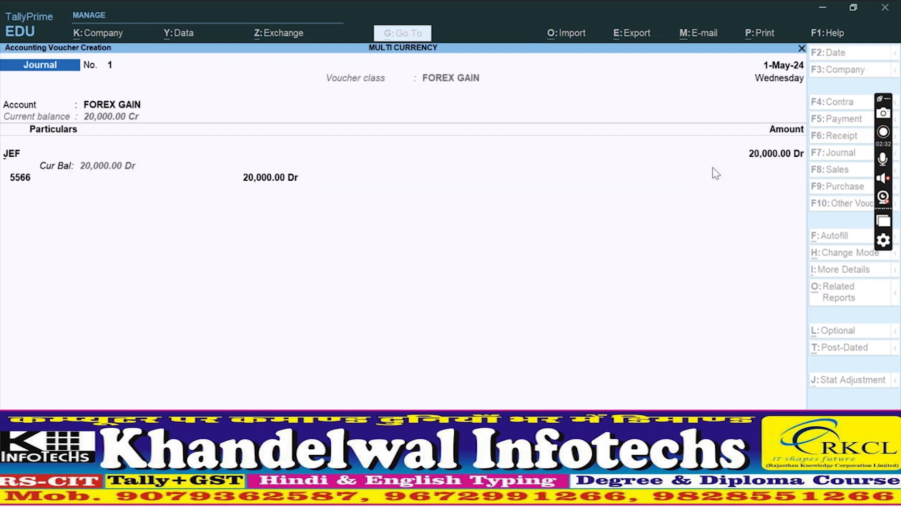
pyautogui.press('Return')
pyautogui.press('Escape')
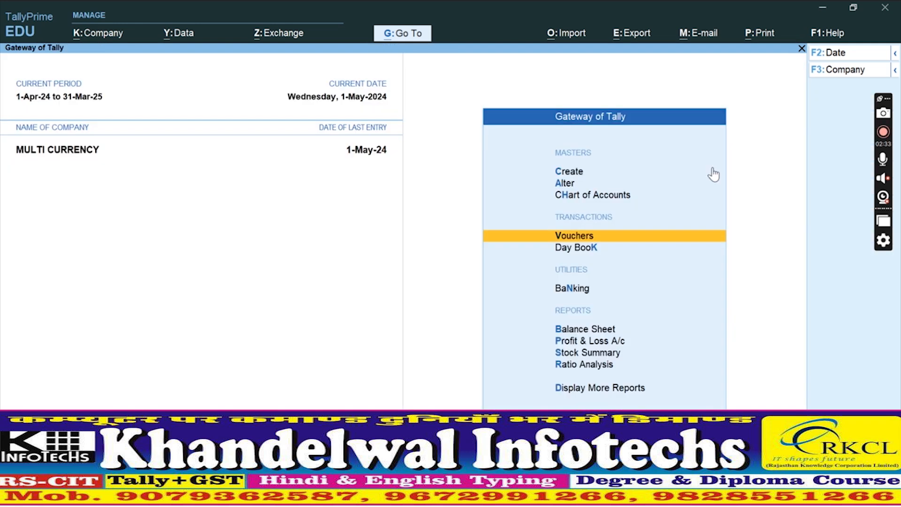
pyautogui.press('b')
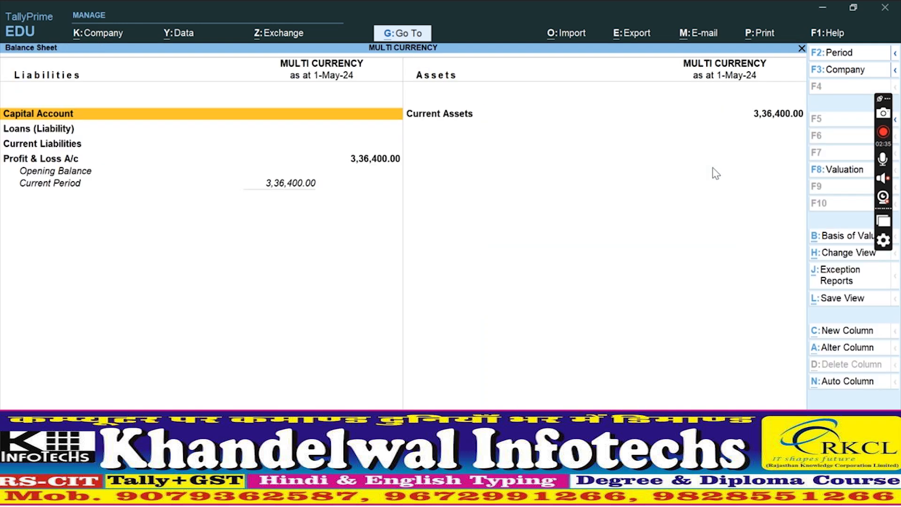